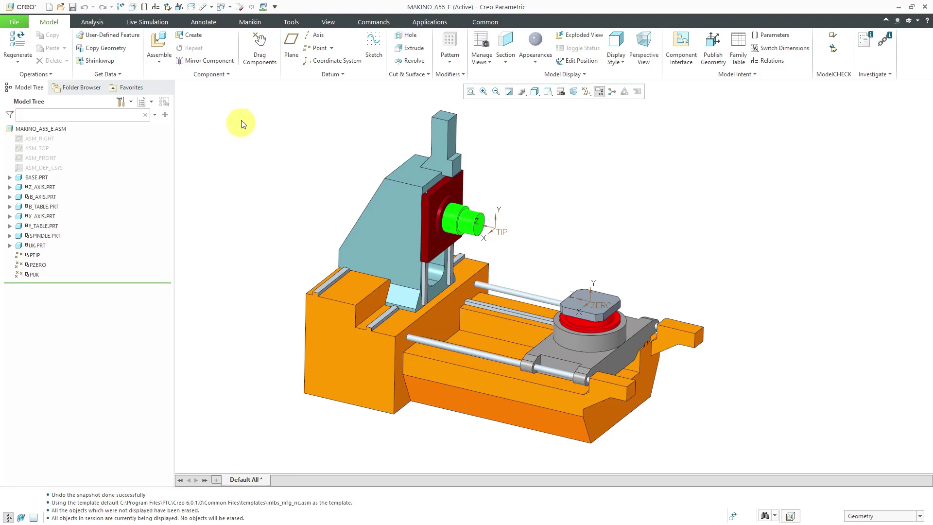
Move the rotary table and spindle head to check the machine's component motion.
{"action": "left_click", "coordinate": [259, 50]}
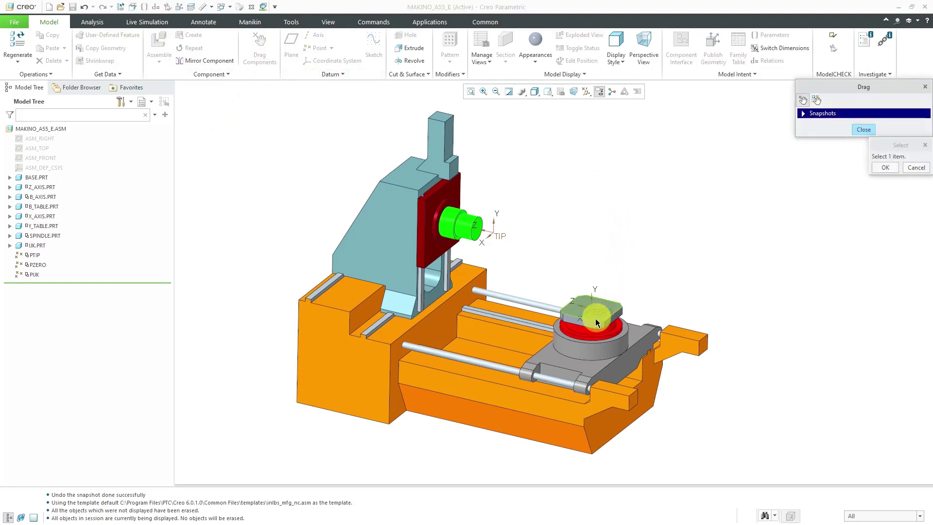
{"action": "left_click", "coordinate": [593, 323]}
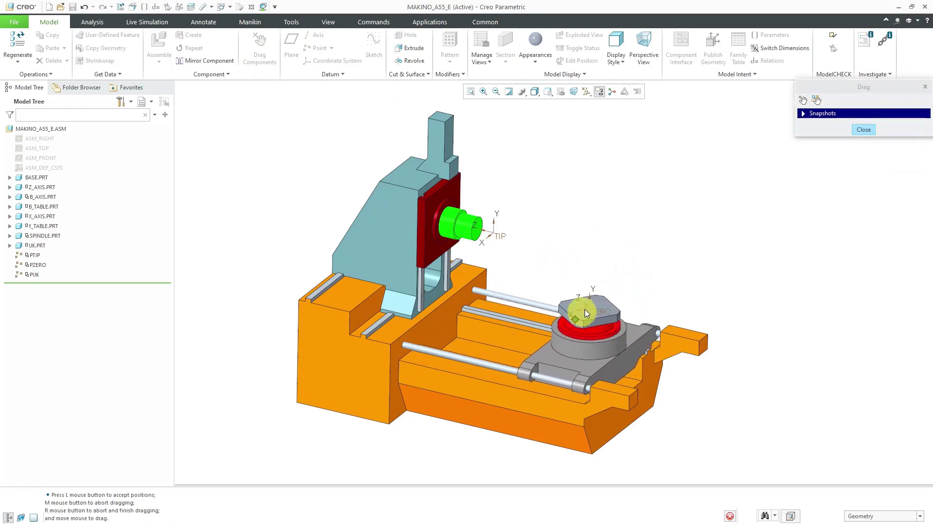
{"action": "left_click", "coordinate": [603, 286]}
{"action": "left_click", "coordinate": [442, 245]}
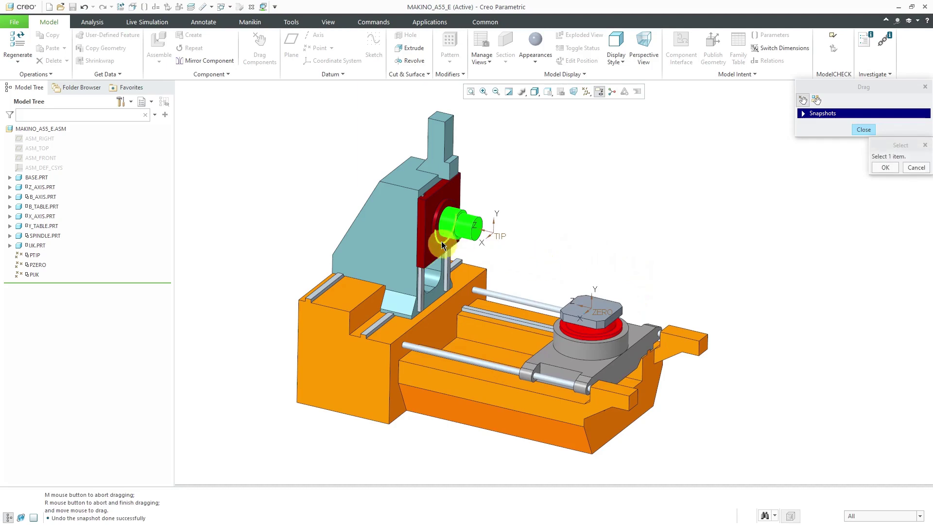
{"action": "left_click", "coordinate": [425, 237]}
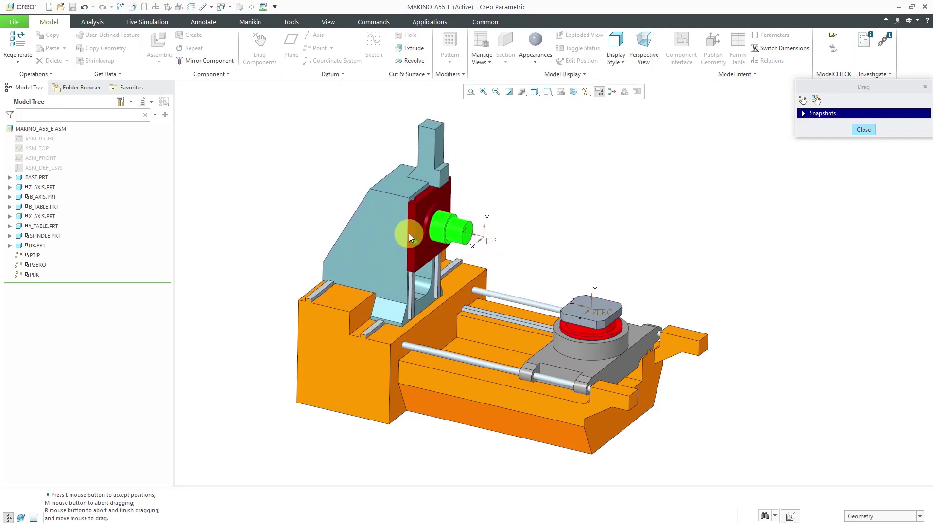
{"action": "middle_click", "coordinate": [409, 235]}
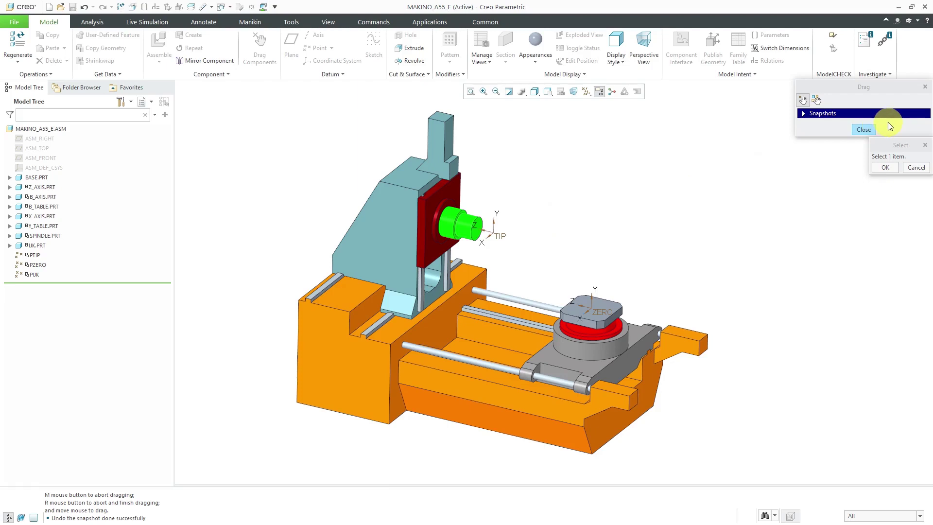
{"action": "left_click", "coordinate": [864, 129]}
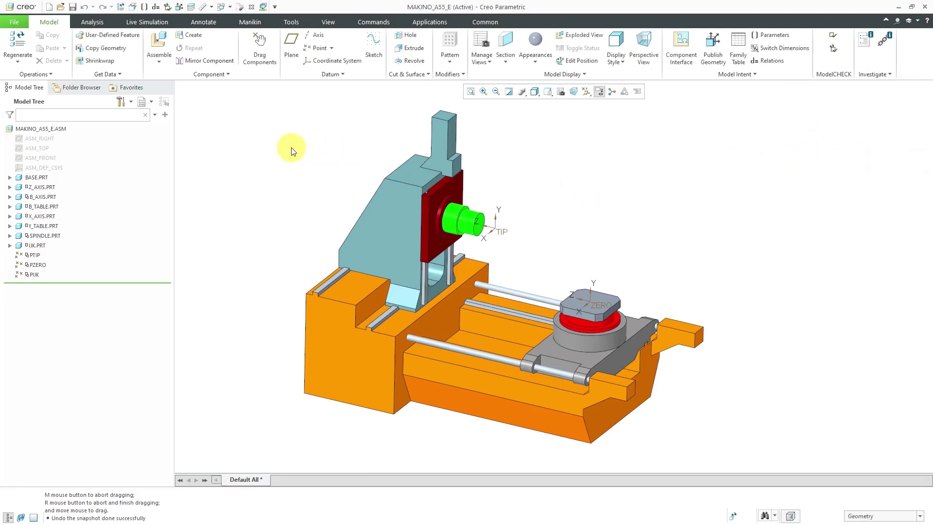
Create a new NC assembly manufacturing file MFG0001 with the default template.
{"action": "left_click", "coordinate": [49, 7]}
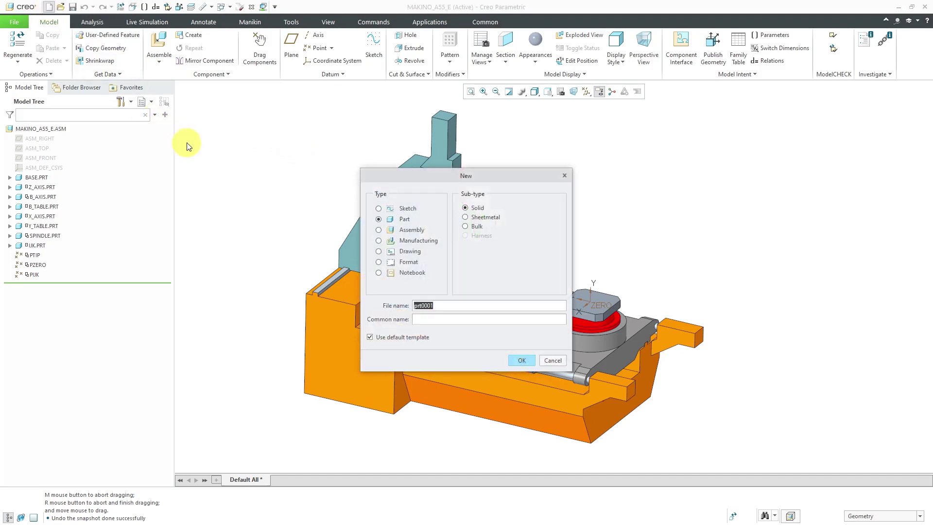
{"action": "left_click", "coordinate": [425, 243]}
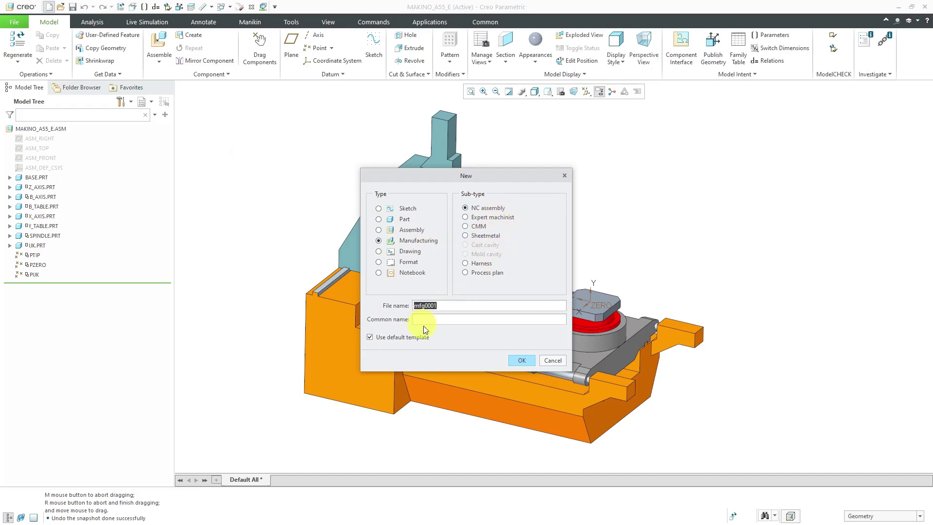
{"action": "left_click", "coordinate": [522, 360]}
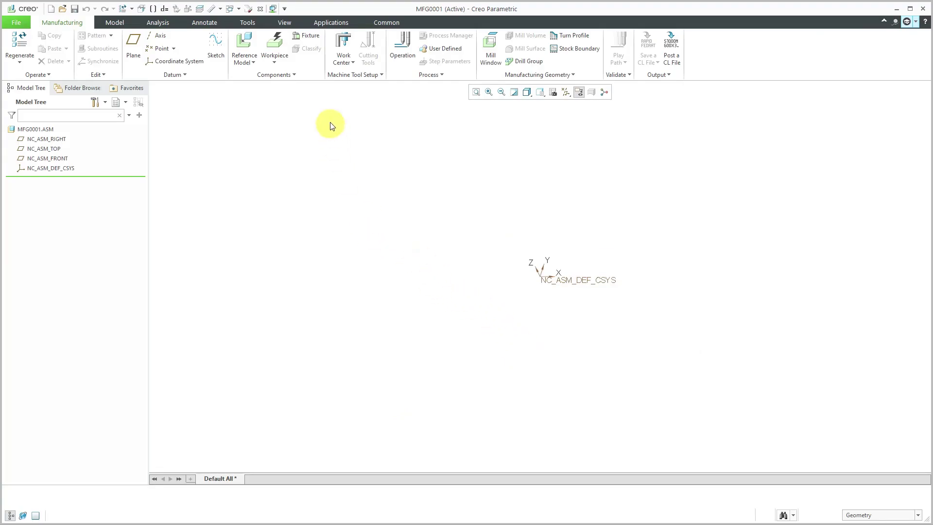
Start a fixture setup and add makino_a55_e.asm from session as its component.
{"action": "left_click", "coordinate": [307, 36]}
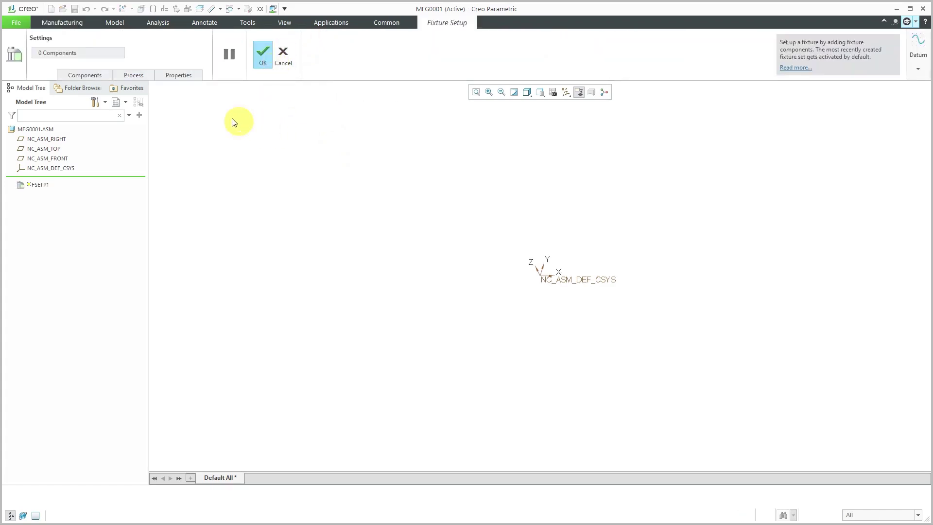
{"action": "left_click", "coordinate": [92, 76]}
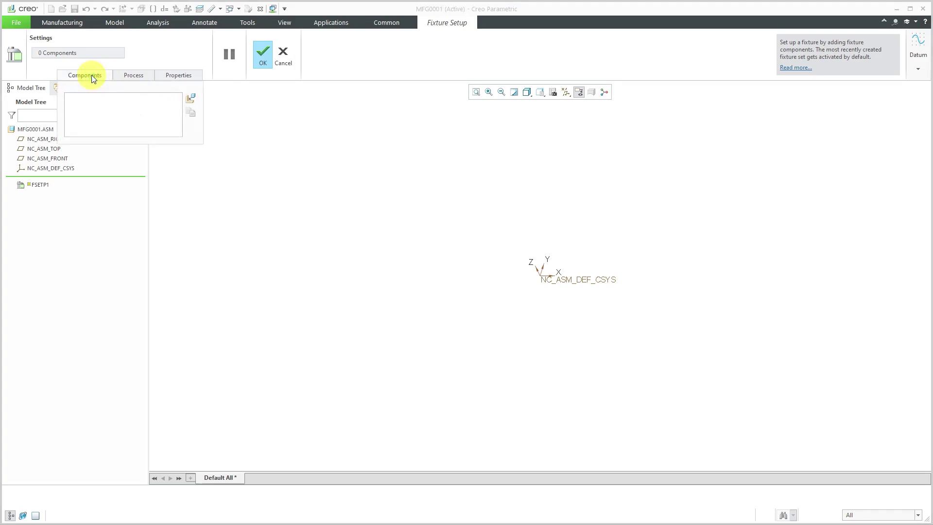
{"action": "left_click", "coordinate": [190, 98]}
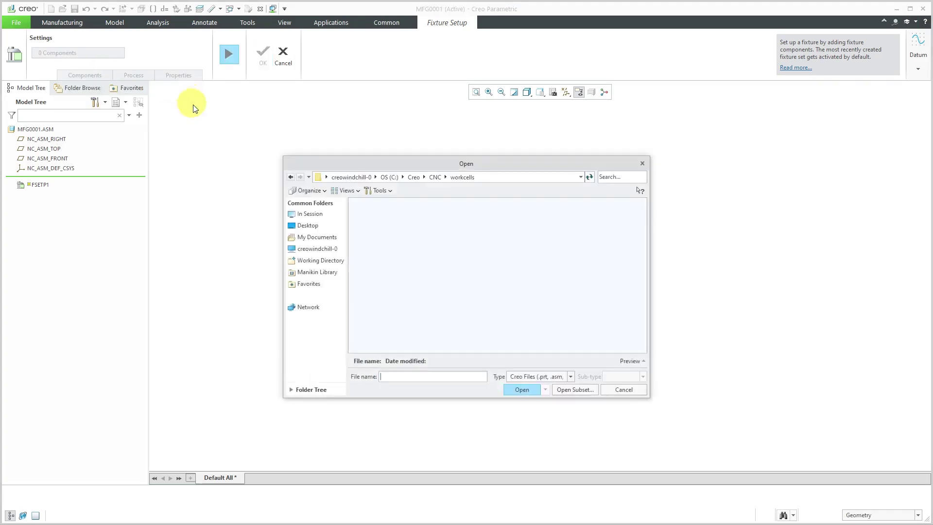
{"action": "left_click", "coordinate": [324, 215]}
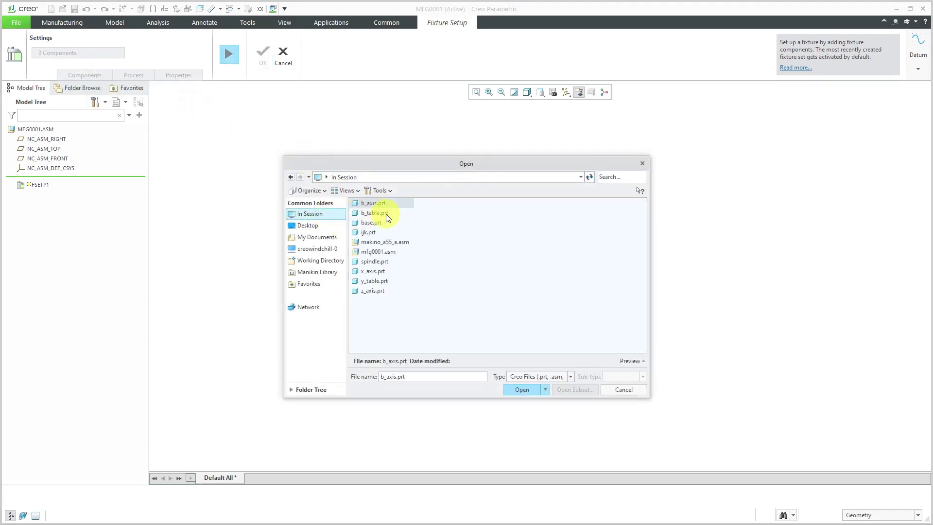
{"action": "double_click", "coordinate": [389, 245]}
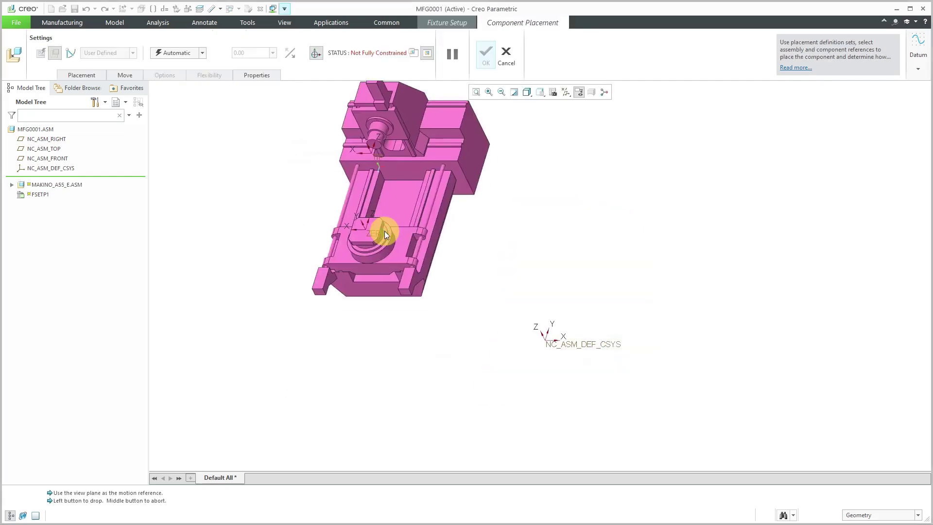
{"action": "left_click", "coordinate": [462, 313]}
Fix the machine with the Default constraint, finish fixture setup FSETP1, and orbit the view.
{"action": "right_click", "coordinate": [270, 205]}
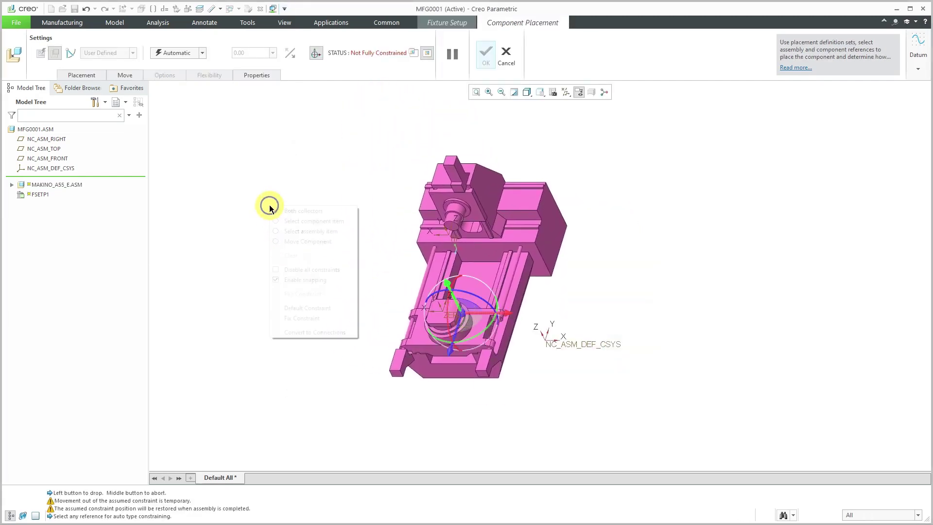
{"action": "left_click", "coordinate": [302, 308]}
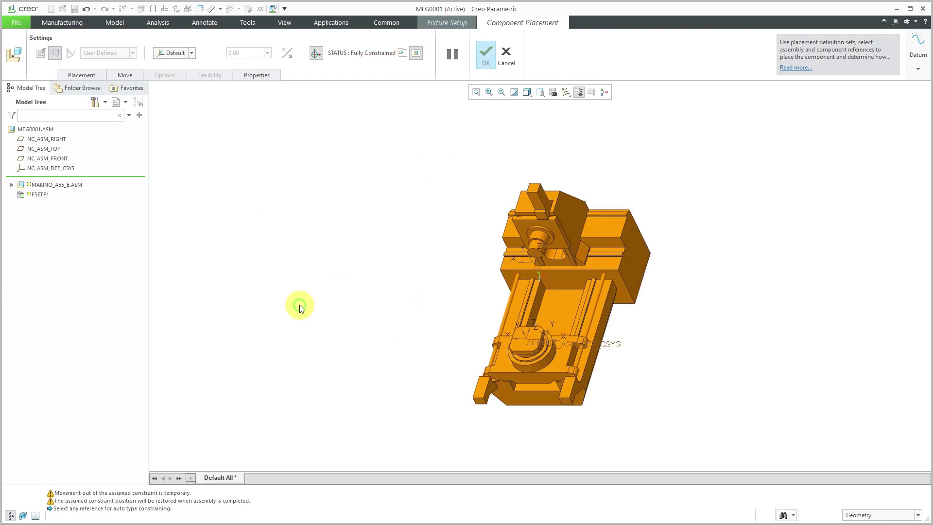
{"action": "left_click", "coordinate": [487, 59]}
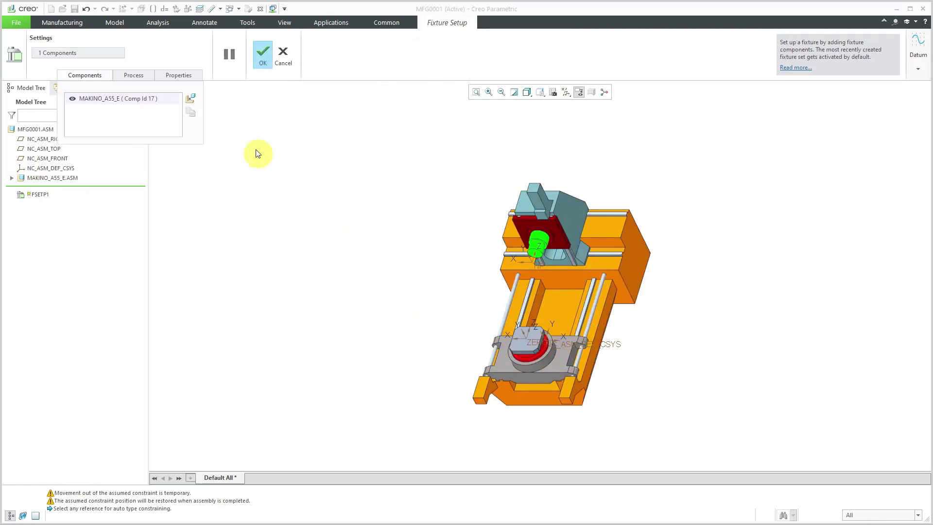
{"action": "left_click", "coordinate": [263, 54]}
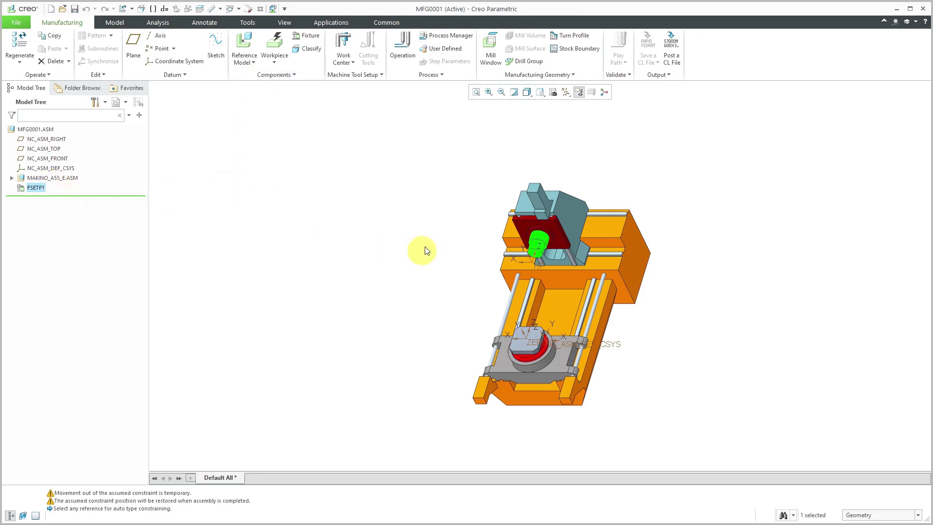
{"action": "middle_click_drag", "start_coordinate": [423, 250], "coordinate": [537, 229]}
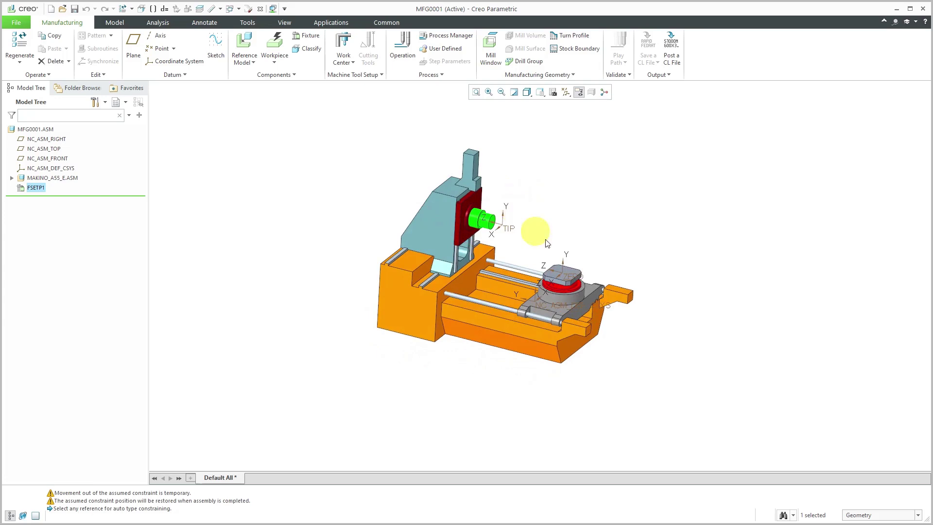
{"action": "scroll", "coordinate": [583, 282], "scroll_direction": "down", "scroll_amount": 3}
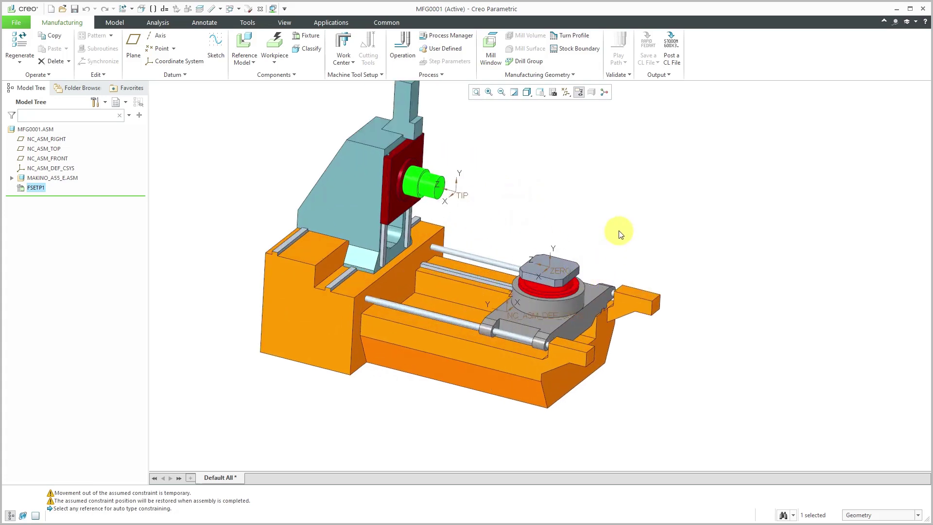
{"action": "middle_click_drag", "start_coordinate": [606, 231], "coordinate": [584, 271], "text": "shift"}
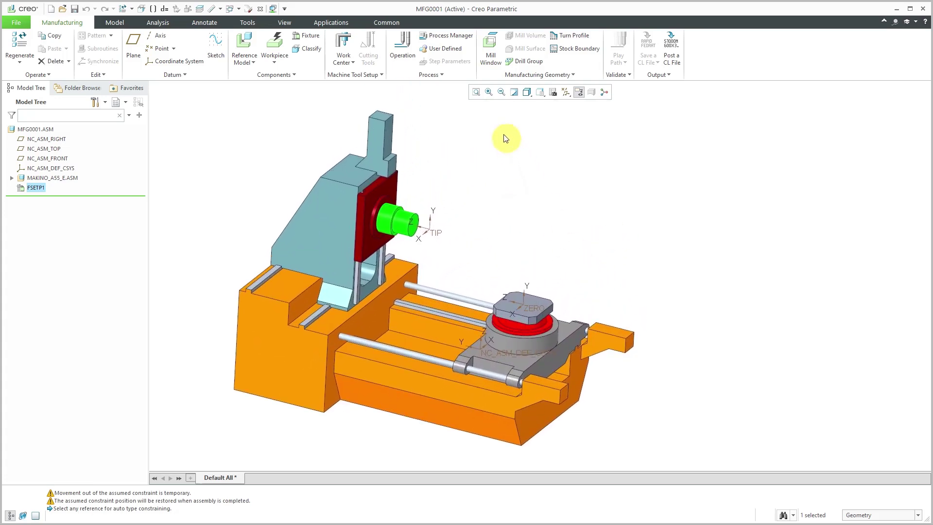
Add a Mill work center, renaming MILL01 to MAKINO_A55_E with CNC control Professional 3.
{"action": "left_click", "coordinate": [348, 66]}
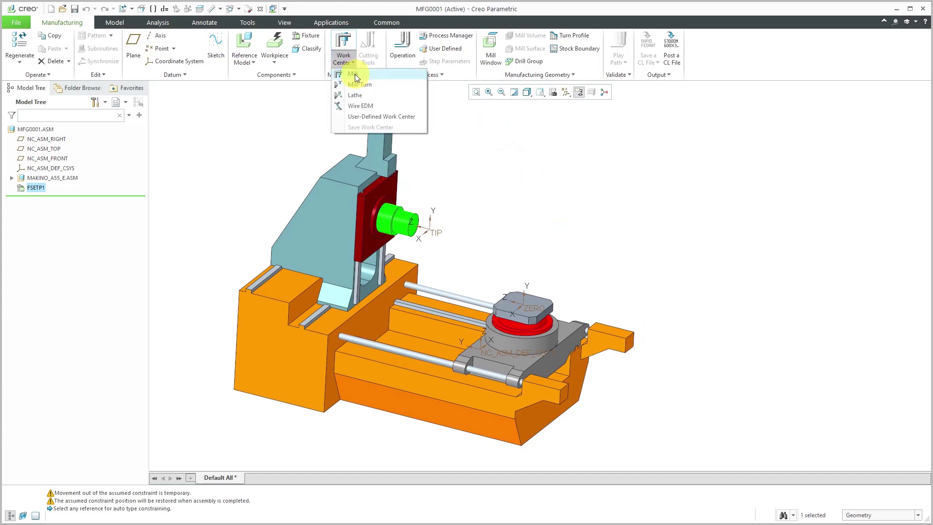
{"action": "left_click", "coordinate": [355, 74]}
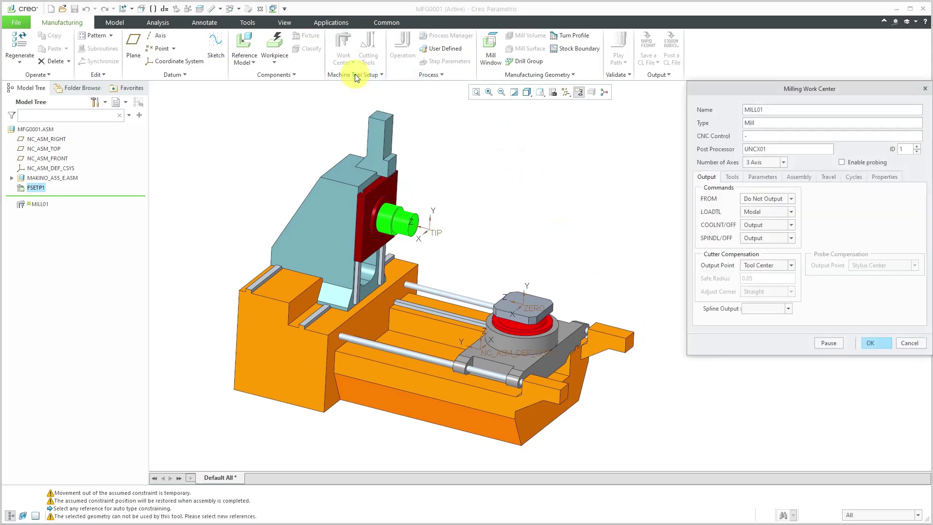
{"action": "left_click_drag", "start_coordinate": [779, 88], "coordinate": [659, 130]}
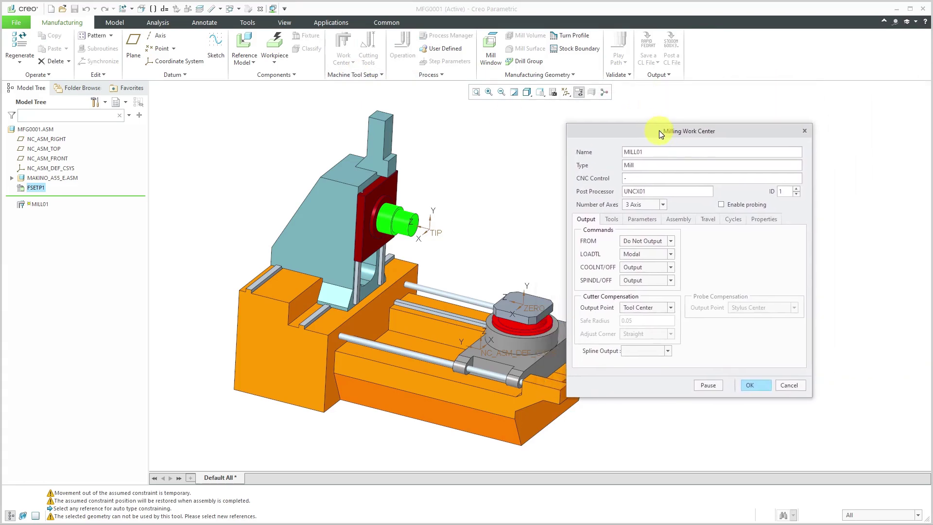
{"action": "double_click", "coordinate": [687, 153]}
{"action": "type", "text": "M"}
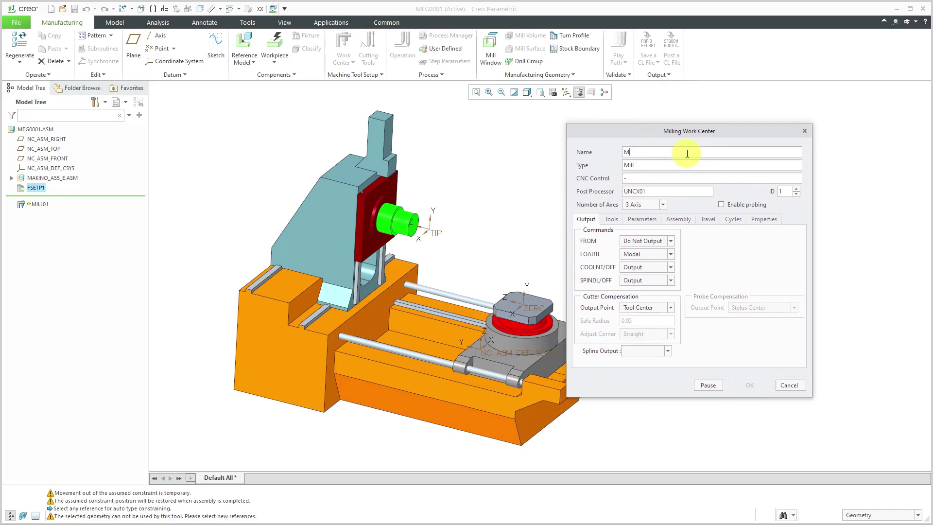
{"action": "type", "text": "AKINO_A55_e"}
{"action": "left_click", "coordinate": [647, 179]}
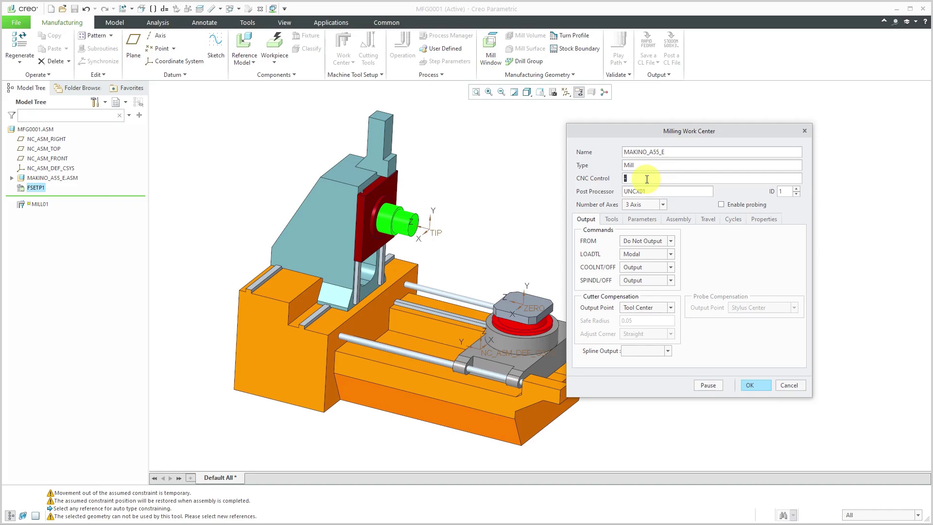
{"action": "type", "text": "Professional 3"}
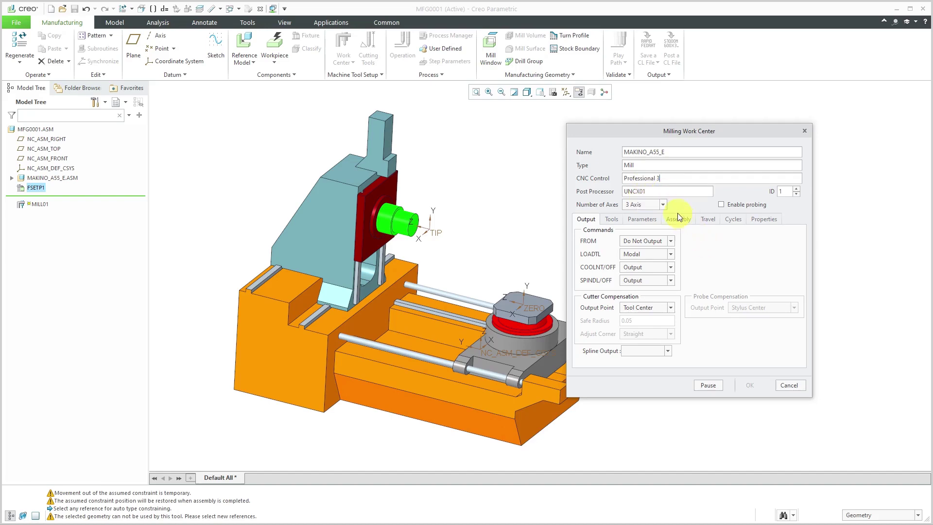
Set the work center to 4 Axis and enable Use Rotation output.
{"action": "left_click", "coordinate": [663, 205]}
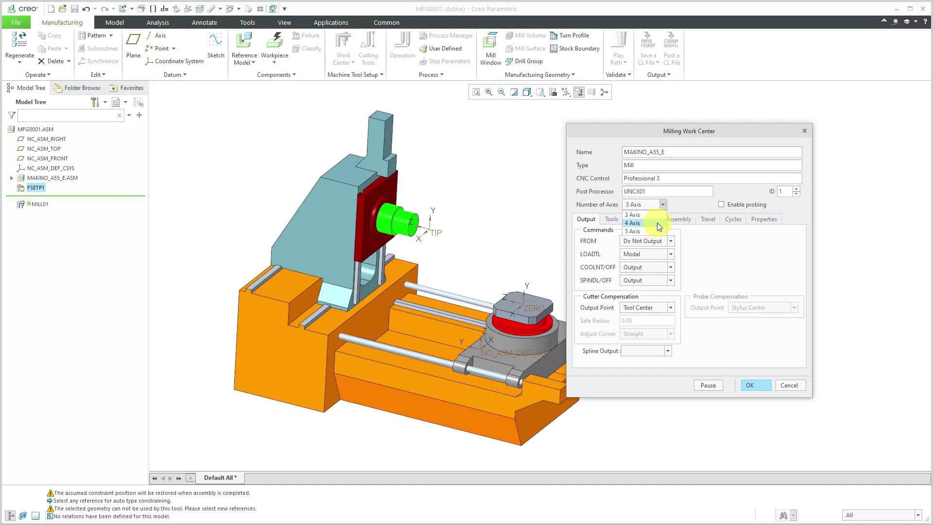
{"action": "left_click", "coordinate": [657, 222]}
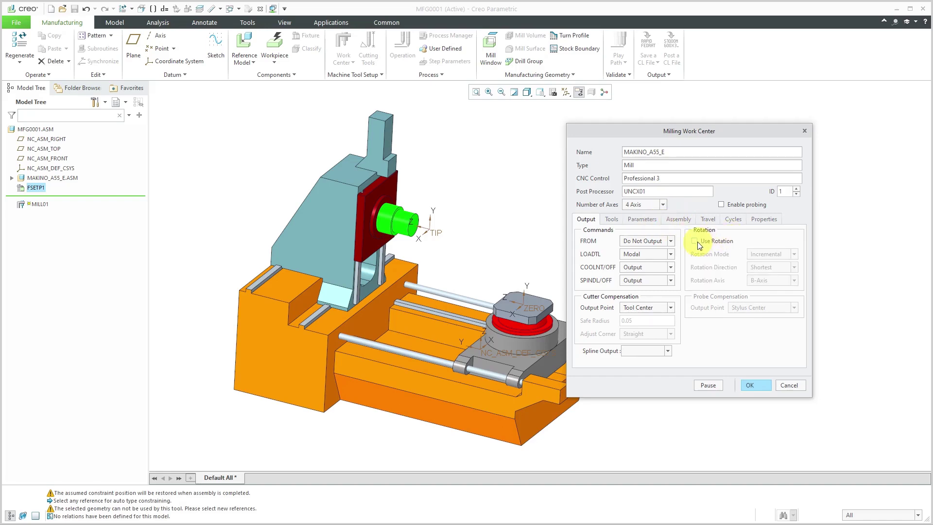
{"action": "left_click", "coordinate": [696, 242]}
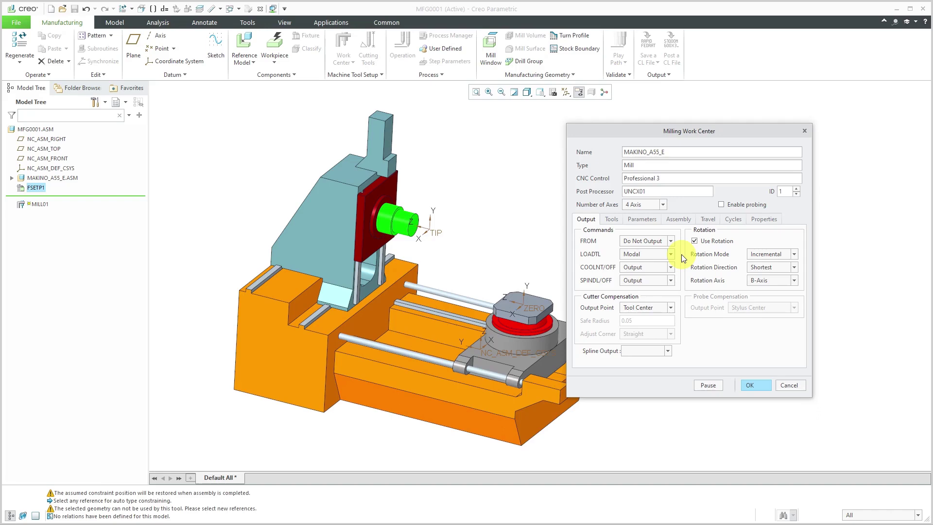
{"action": "left_click", "coordinate": [614, 220]}
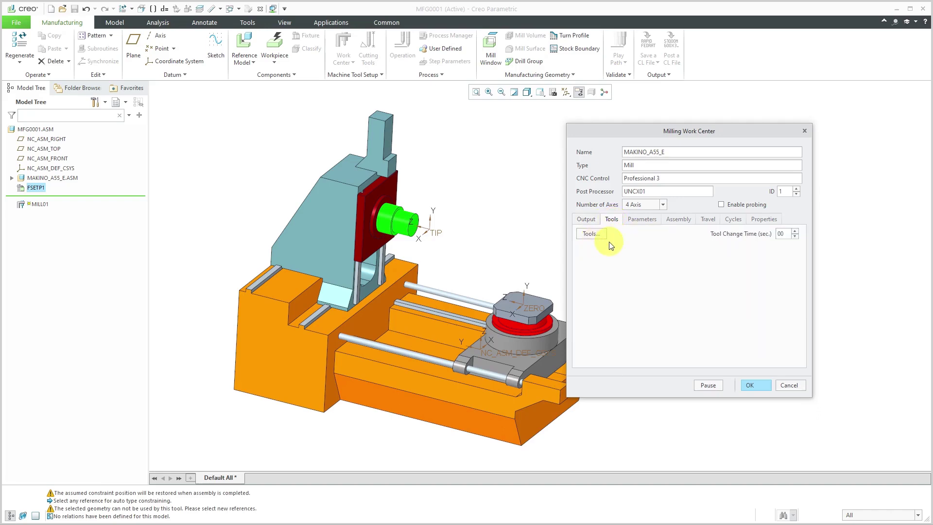
Set tool change time 01, maximum speed 14000 RPM and rapid feed rate 1968 IPM.
{"action": "left_click", "coordinate": [795, 232]}
{"action": "left_click", "coordinate": [649, 220]}
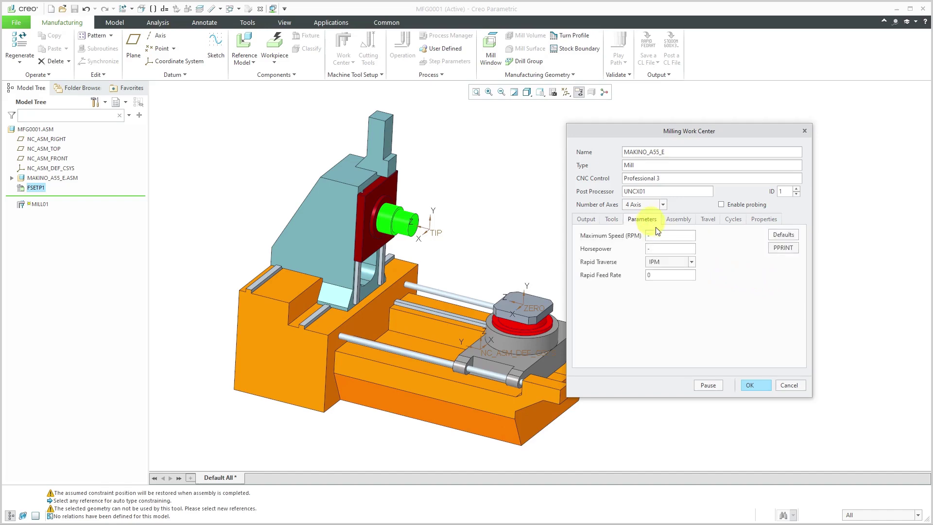
{"action": "left_click", "coordinate": [654, 236]}
{"action": "type", "text": "14000"}
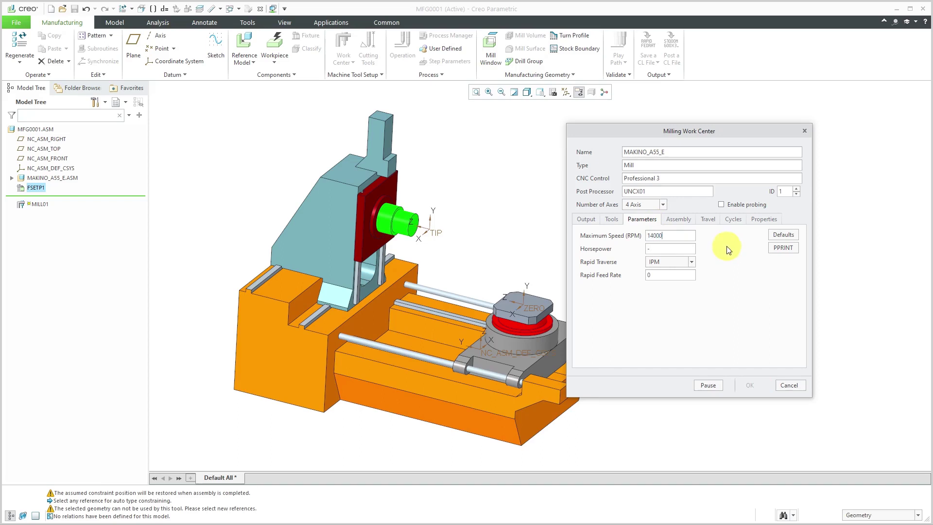
{"action": "left_click", "coordinate": [681, 275]}
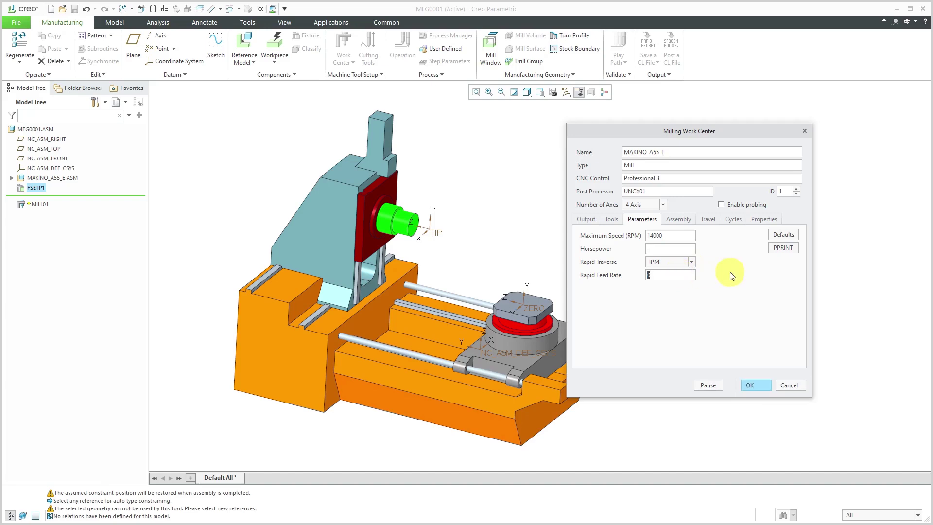
{"action": "type", "text": "1968"}
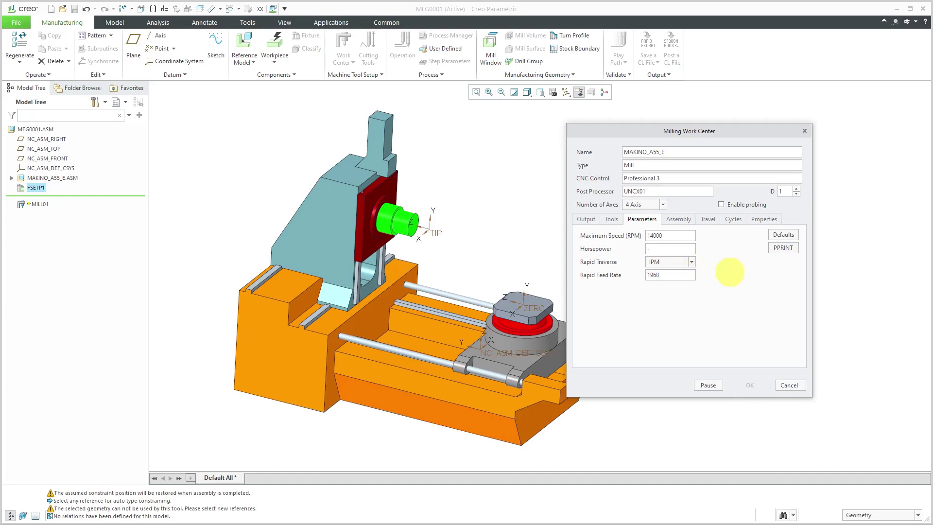
Create a new PPRINT table with every item activated.
{"action": "left_click", "coordinate": [783, 247]}
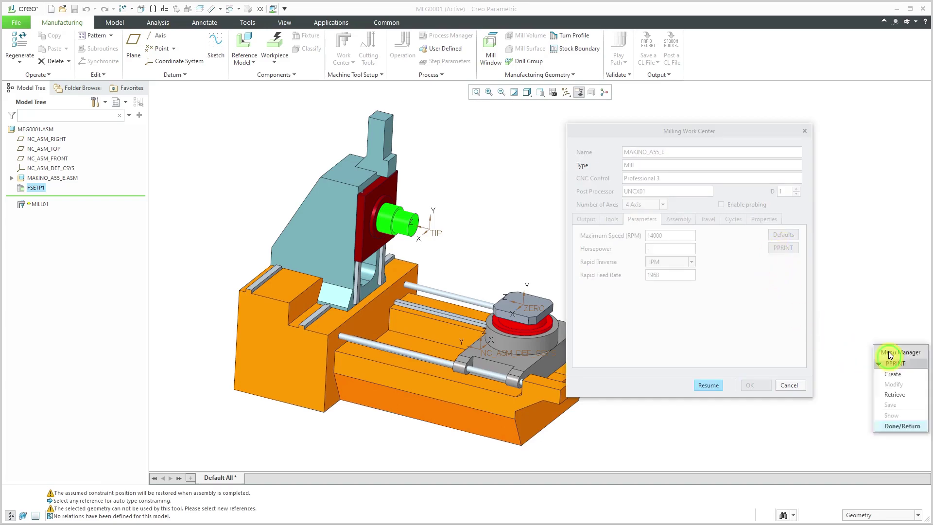
{"action": "left_click_drag", "start_coordinate": [887, 401], "coordinate": [849, 163]}
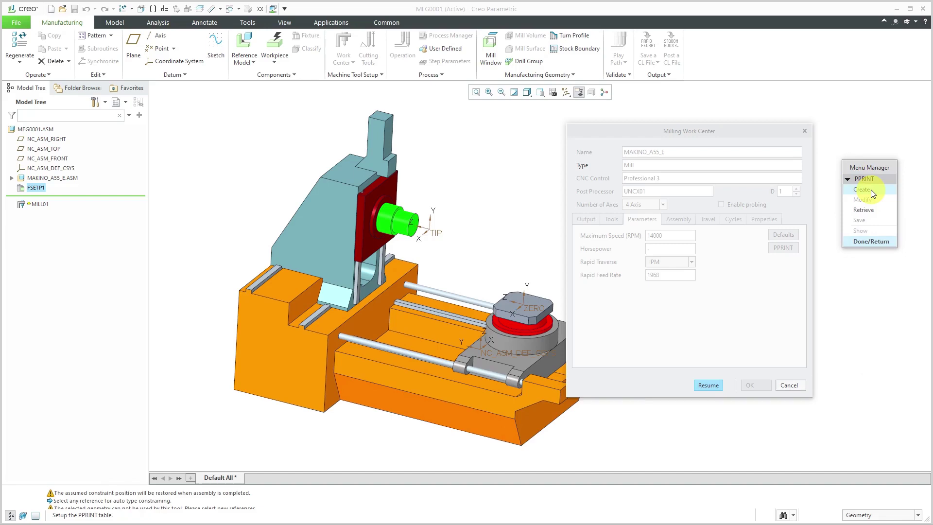
{"action": "left_click", "coordinate": [871, 190]}
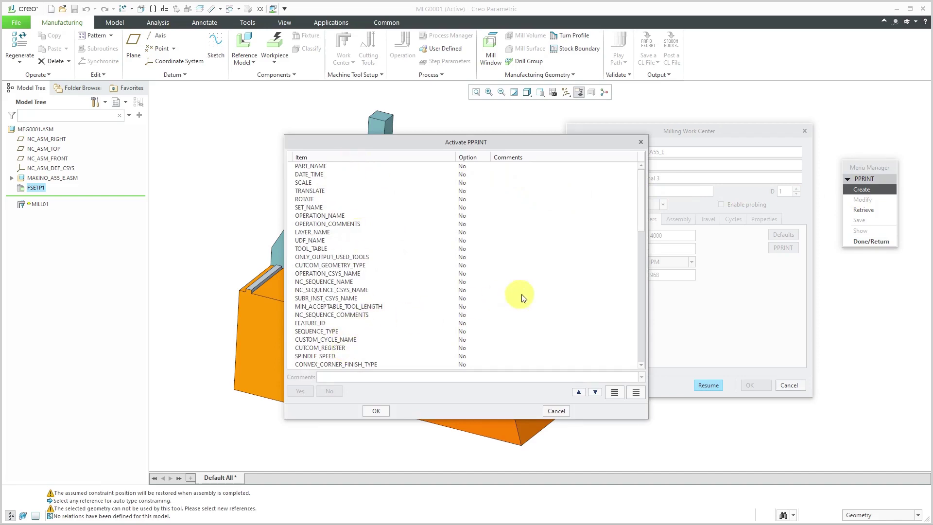
{"action": "left_click_drag", "start_coordinate": [642, 207], "coordinate": [649, 167]}
{"action": "left_click", "coordinate": [615, 392]}
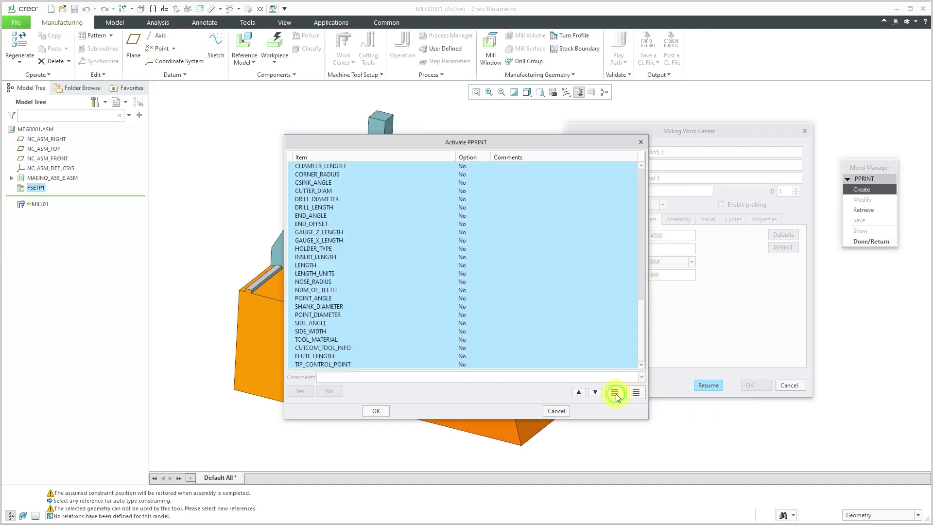
{"action": "left_click", "coordinate": [300, 392]}
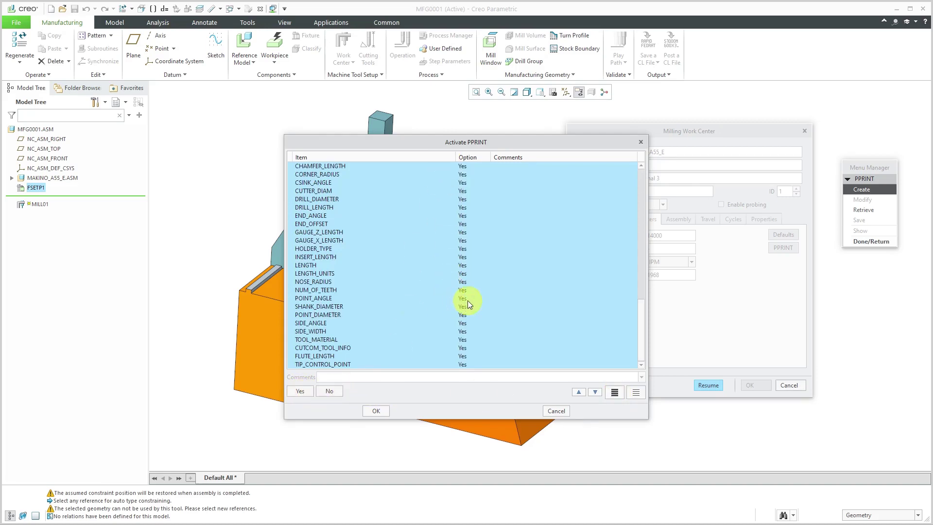
{"action": "left_click", "coordinate": [636, 392]}
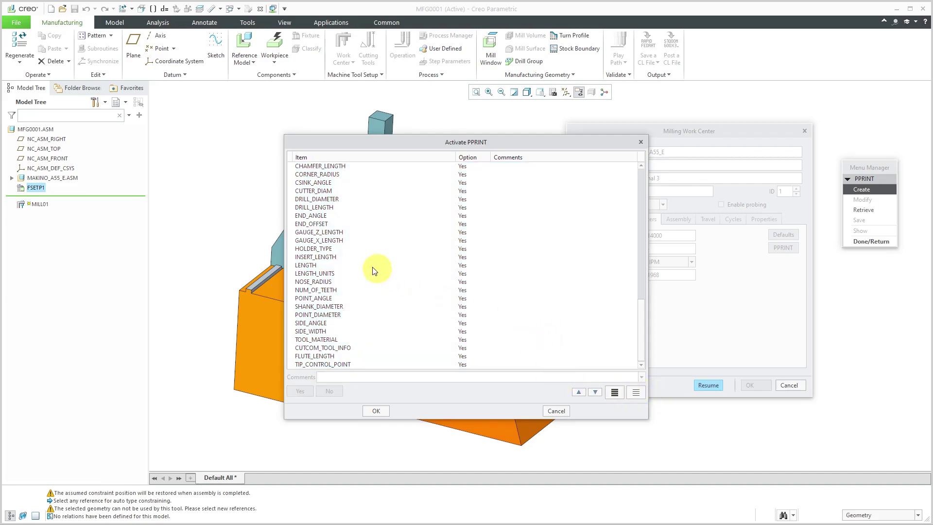
Give the HOLDER_TYPE PPRINT item the comment 'HOLDER'.
{"action": "left_click", "coordinate": [325, 250]}
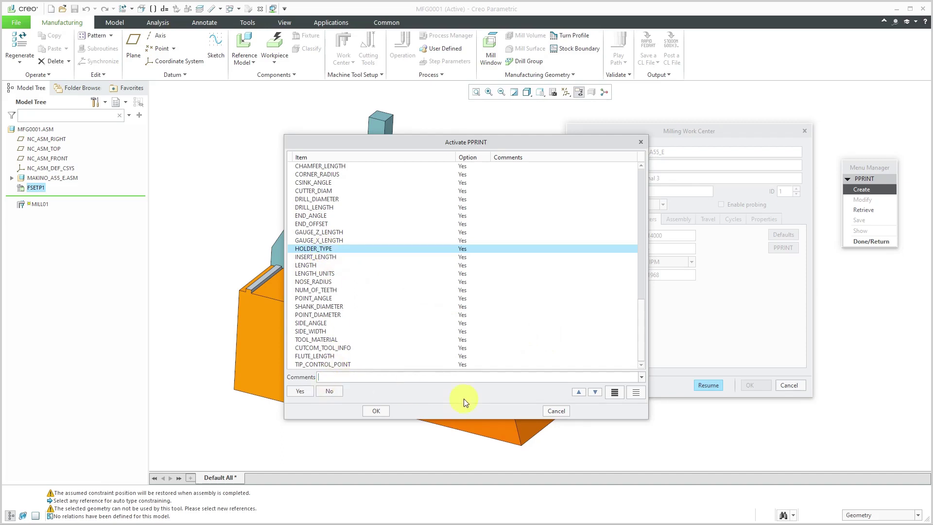
{"action": "type", "text": "holder"}
{"action": "key", "text": "BackSpace"}
{"action": "key", "text": "BackSpace"}
{"action": "key", "text": "BackSpace"}
{"action": "key", "text": "BackSpace"}
{"action": "key", "text": "BackSpace"}
{"action": "key", "text": "BackSpace"}
{"action": "type", "text": "HOLDER"}
{"action": "key", "text": "Return"}
Accept the PPRINT settings and store them as OUTPUT_ALL.ppr.
{"action": "left_click", "coordinate": [377, 411]}
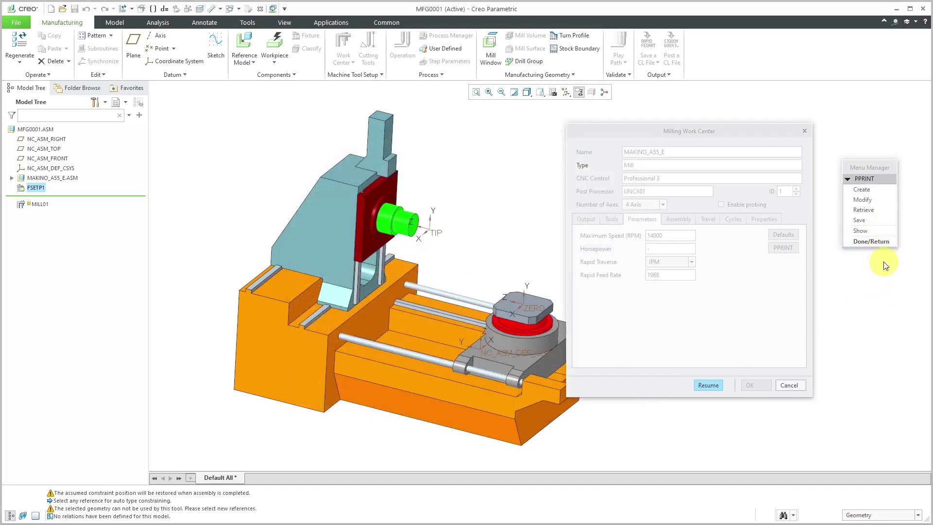
{"action": "left_click", "coordinate": [876, 220]}
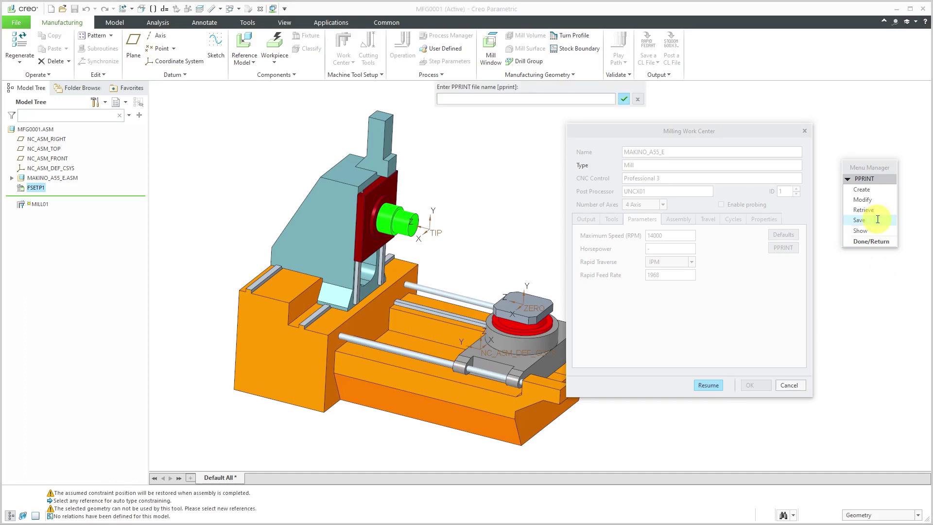
{"action": "type", "text": "OUTPUT_ALL"}
{"action": "key", "text": "Return"}
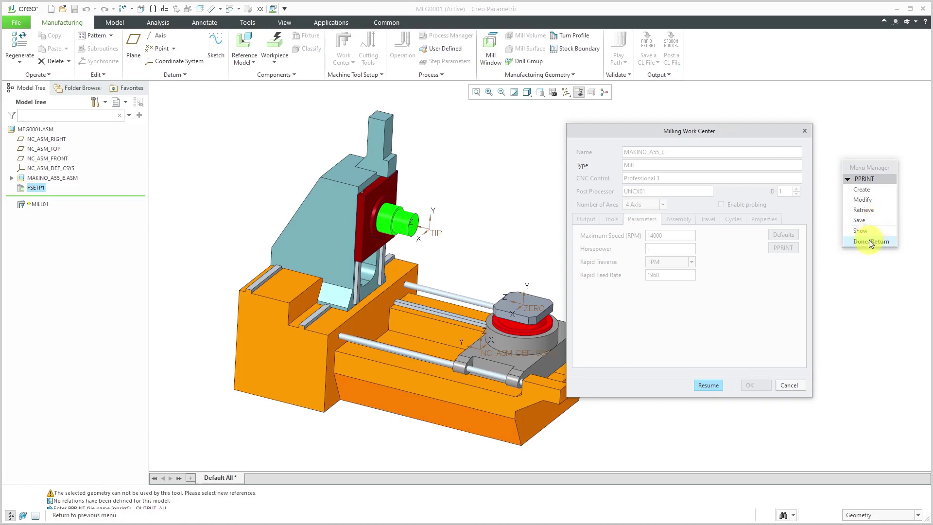
{"action": "left_click", "coordinate": [870, 242]}
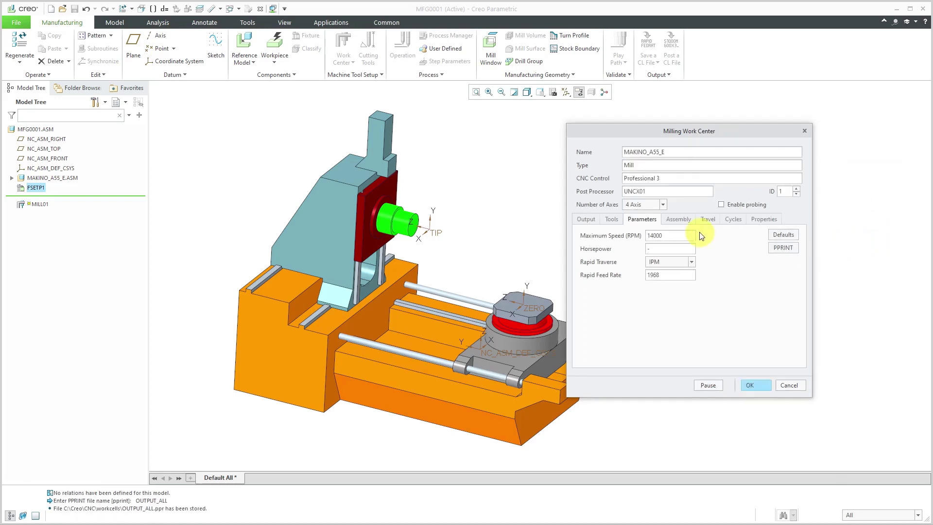
Use in-session makino_a55_e.asm as the machine assembly, aligned to the ZERO coordinate system.
{"action": "left_click", "coordinate": [677, 221]}
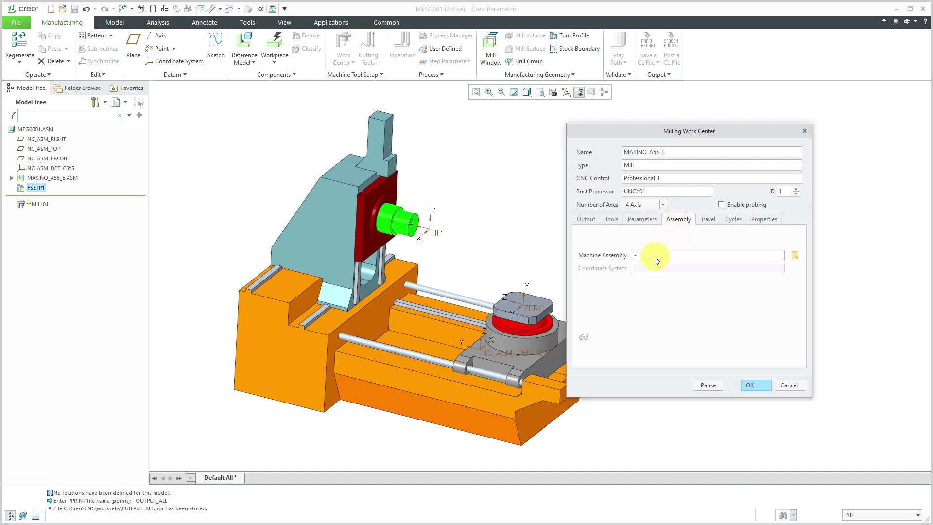
{"action": "left_click", "coordinate": [795, 256]}
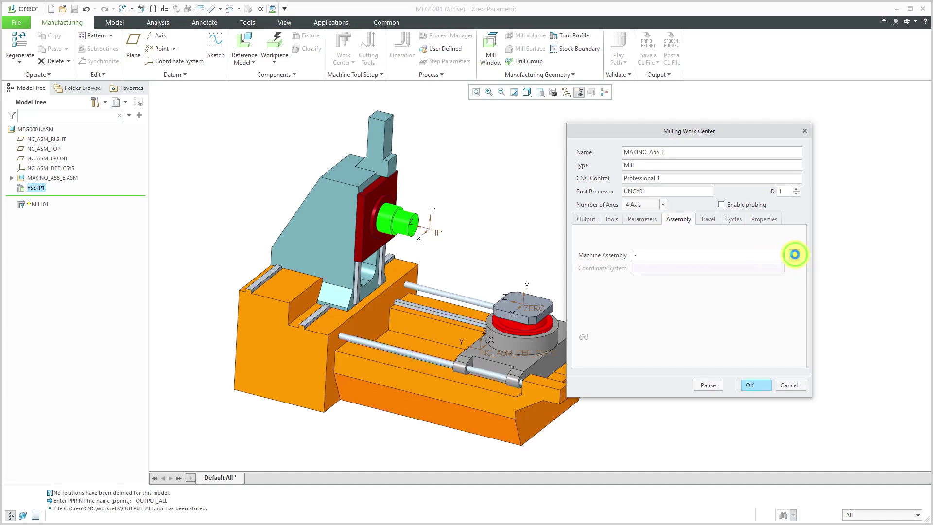
{"action": "left_click", "coordinate": [314, 217]}
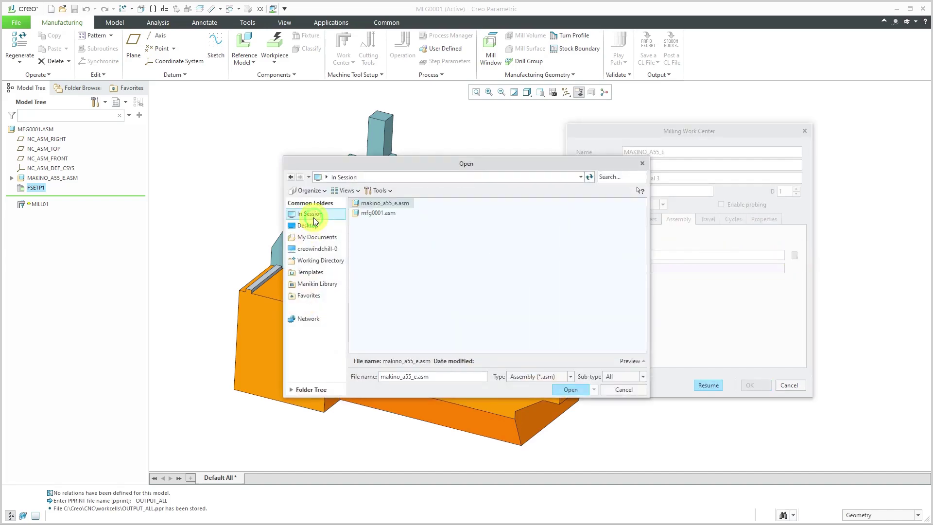
{"action": "left_click", "coordinate": [571, 390]}
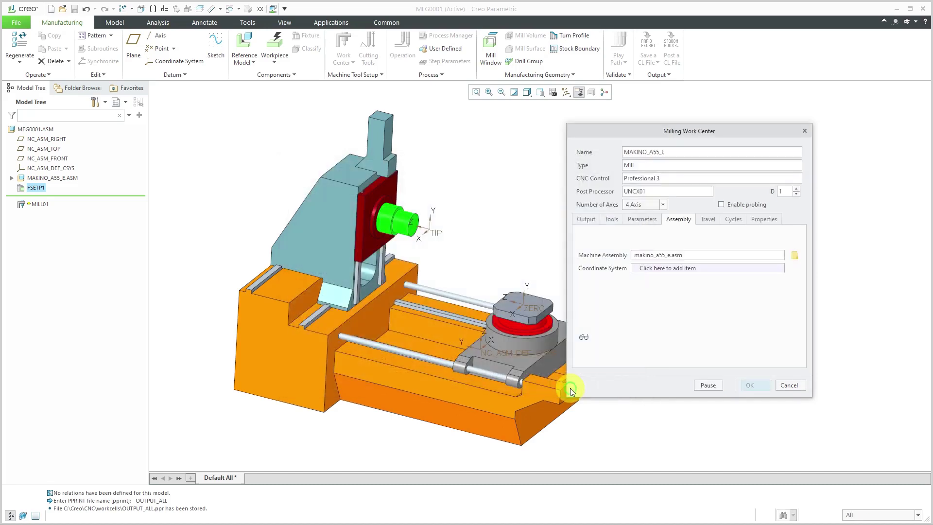
{"action": "left_click", "coordinate": [670, 268]}
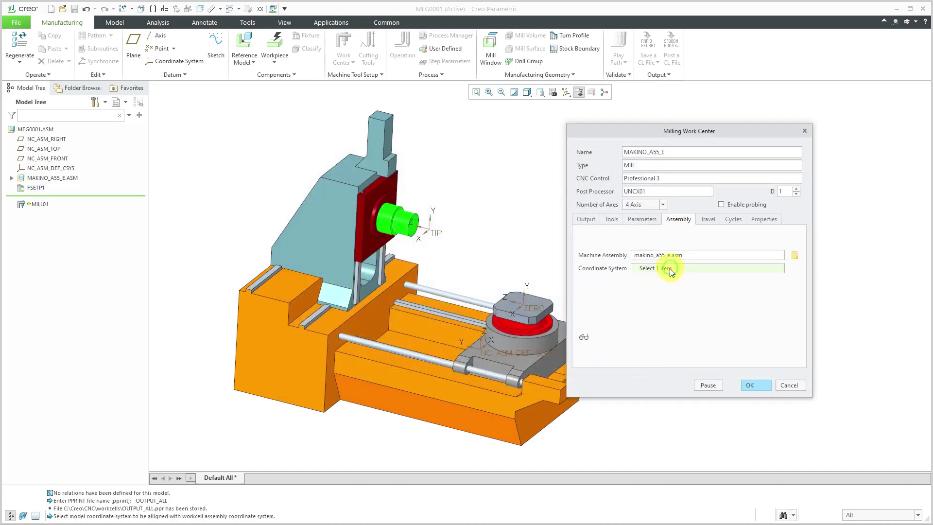
{"action": "left_click", "coordinate": [528, 308]}
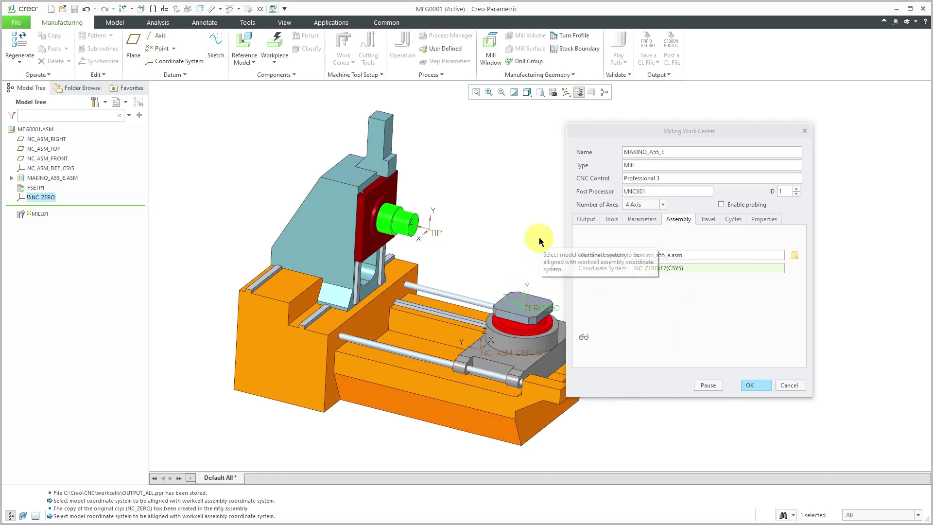
{"action": "left_click", "coordinate": [708, 221]}
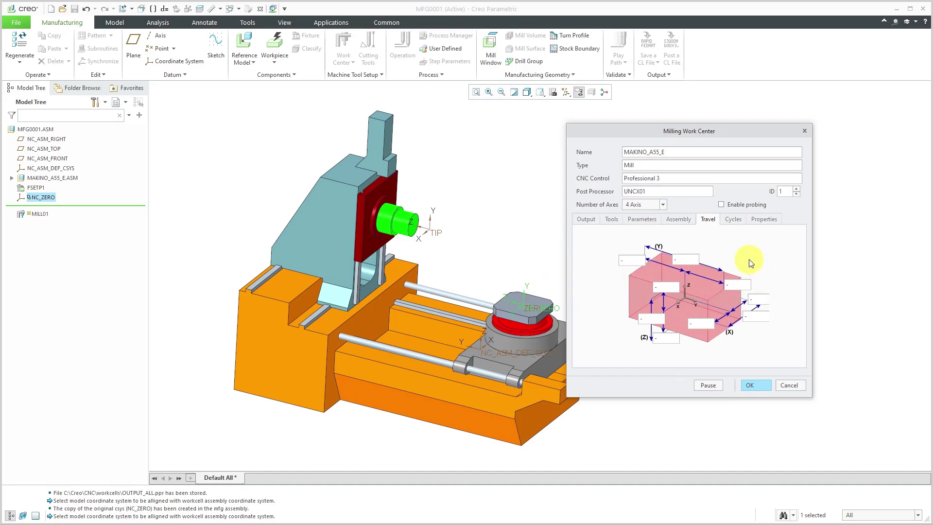
Enter travel limits of 22 for Y stroke, 22 for X stroke and 23.6 for Z.
{"action": "left_click", "coordinate": [678, 262]}
{"action": "type", "text": "22"}
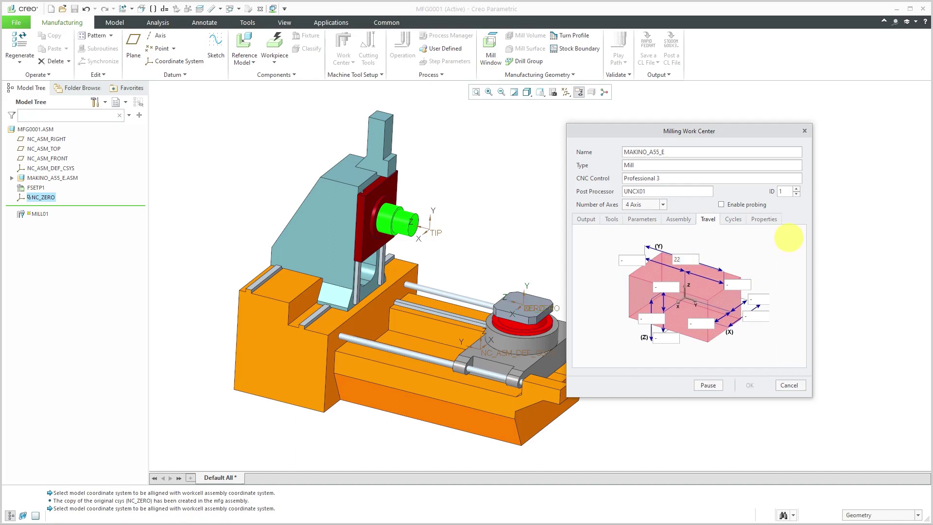
{"action": "key", "text": "Return"}
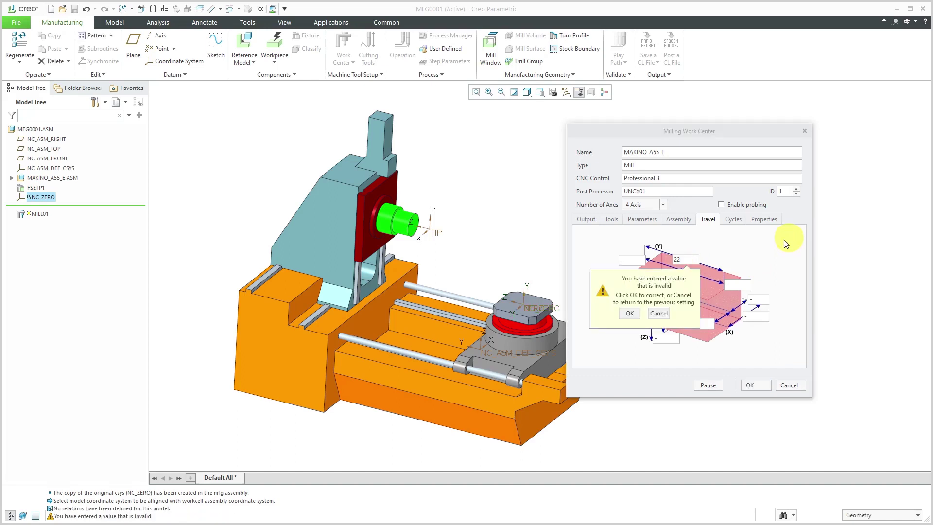
{"action": "left_click", "coordinate": [629, 313]}
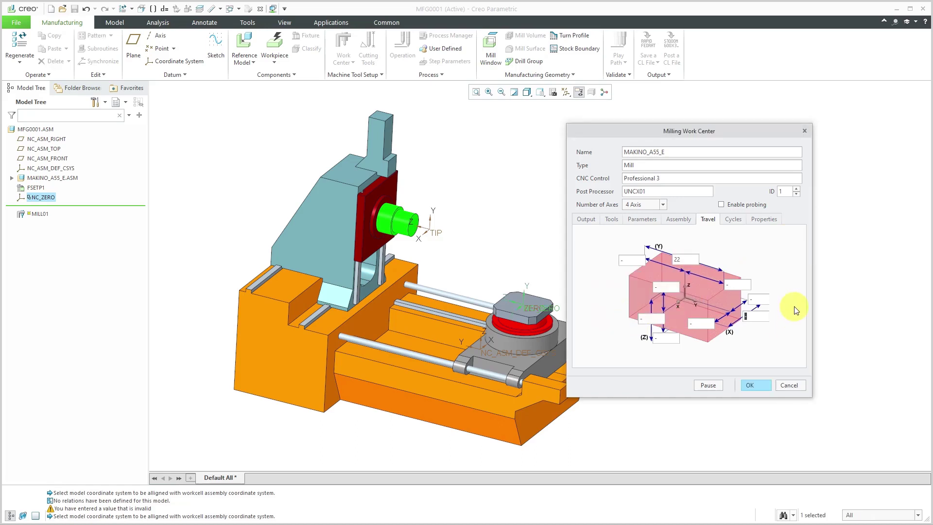
{"action": "type", "text": "22"}
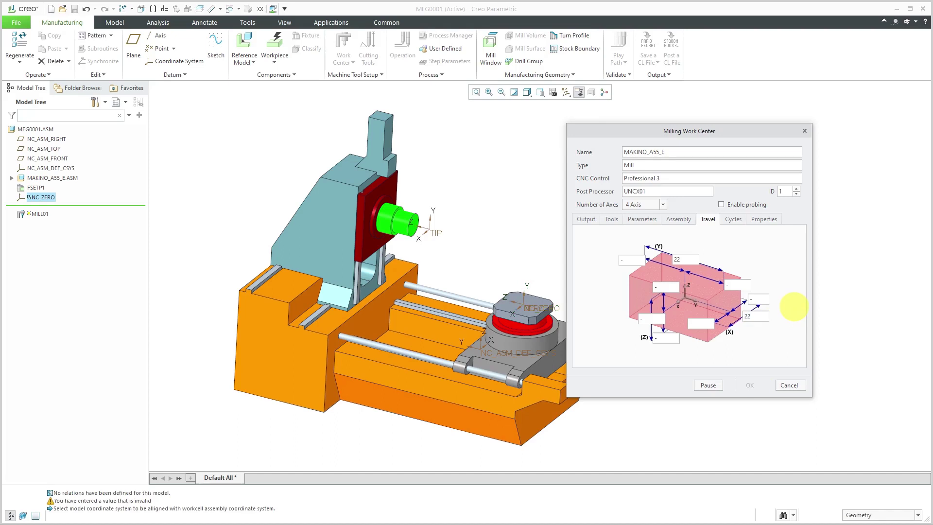
{"action": "left_click", "coordinate": [665, 337]}
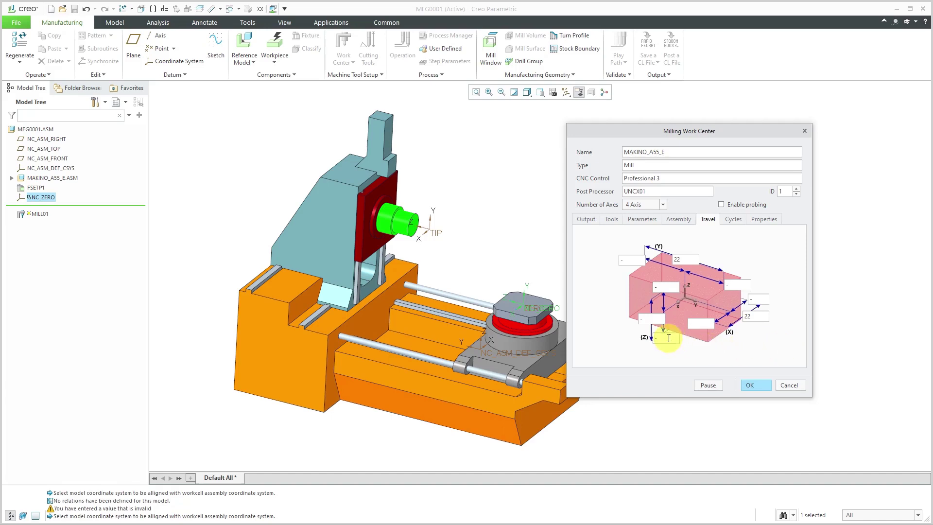
{"action": "left_click", "coordinate": [642, 340]}
{"action": "type", "text": "23.6"}
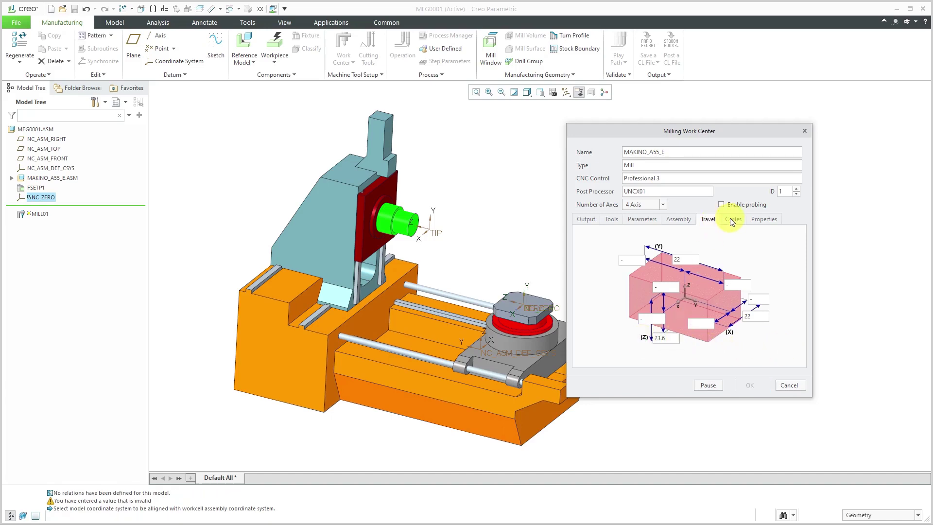
Review Cycles and Properties, create MAKINO_A55_E, and save it from the model tree.
{"action": "left_click", "coordinate": [732, 219]}
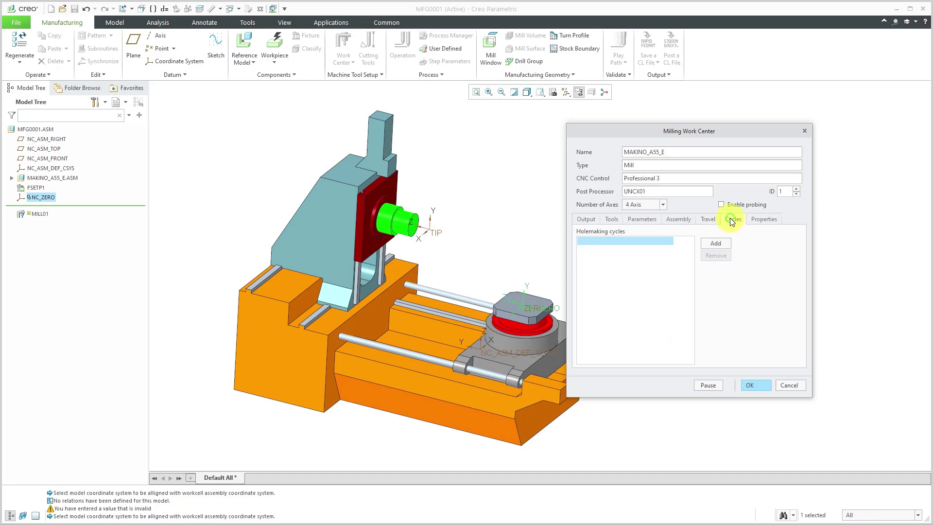
{"action": "left_click", "coordinate": [762, 219]}
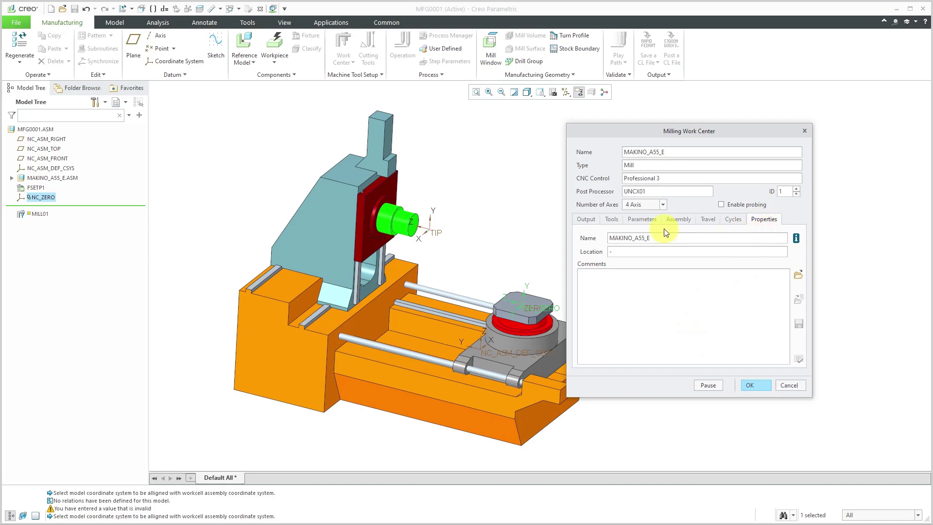
{"action": "left_click", "coordinate": [754, 385]}
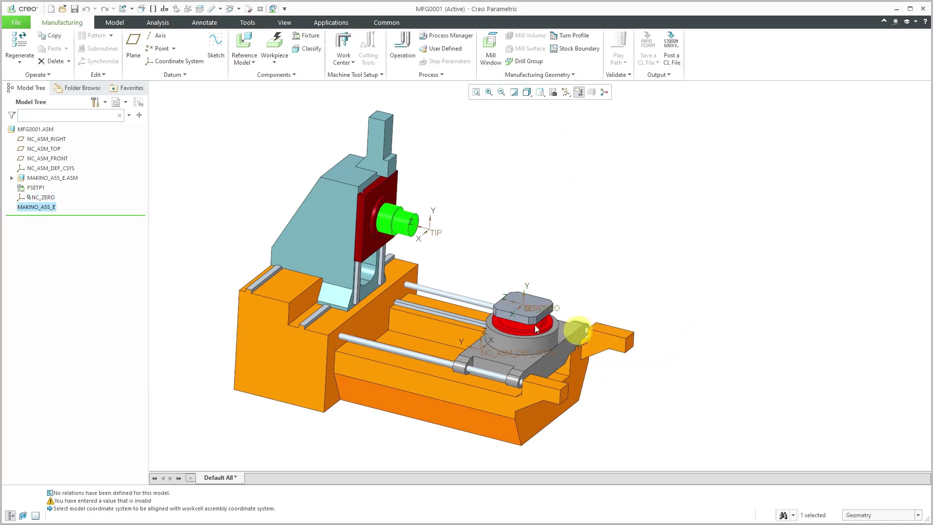
{"action": "right_click", "coordinate": [44, 207]}
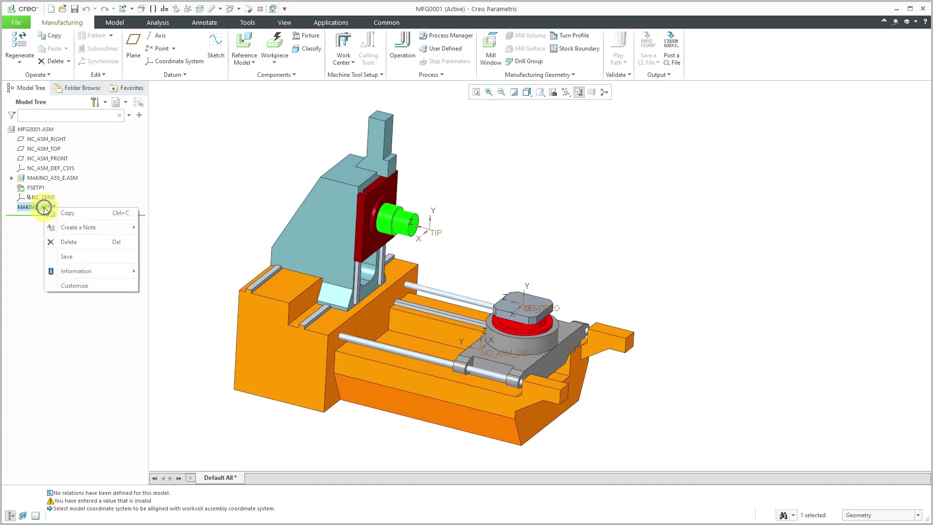
{"action": "left_click", "coordinate": [73, 256]}
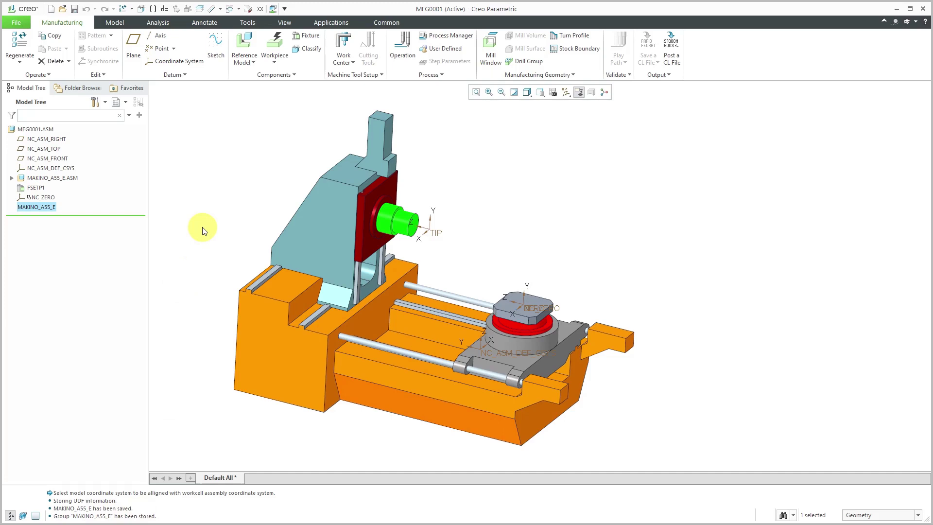
{"action": "left_click", "coordinate": [347, 65]}
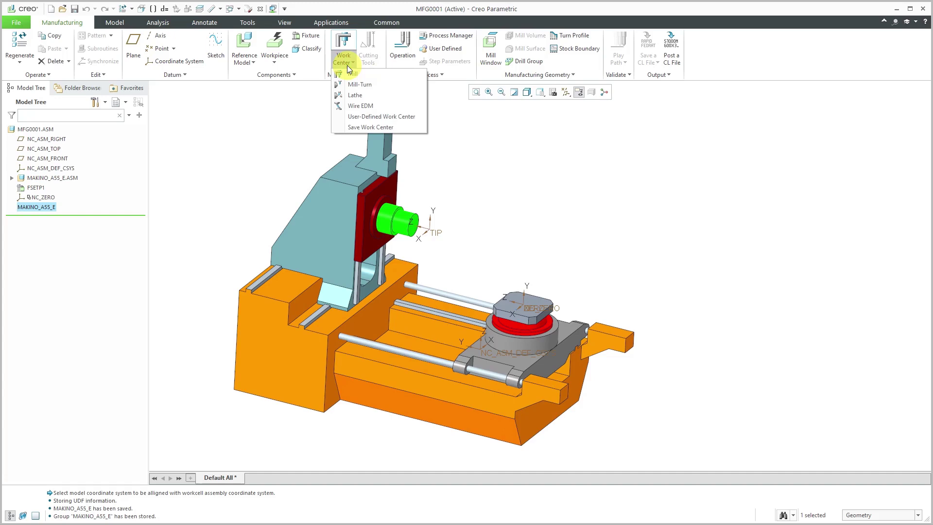
{"action": "left_click", "coordinate": [366, 118]}
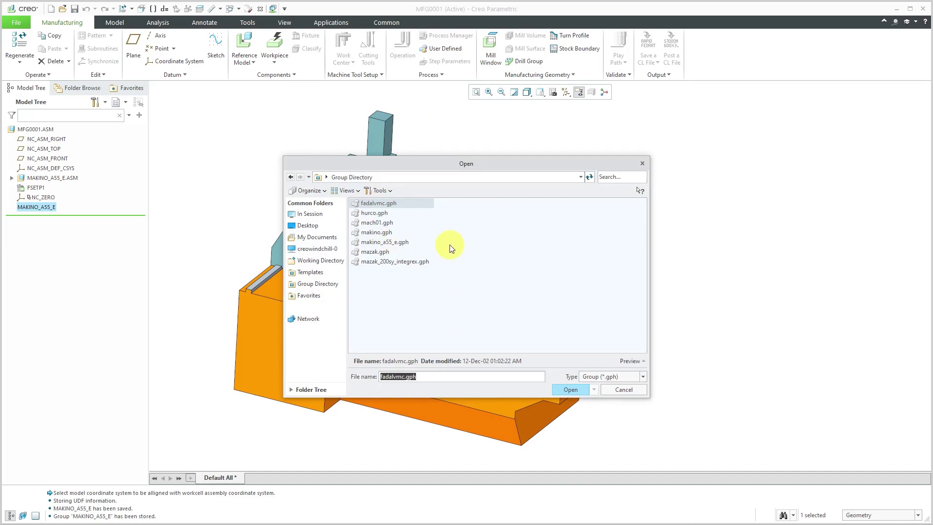
{"action": "left_click", "coordinate": [626, 390]}
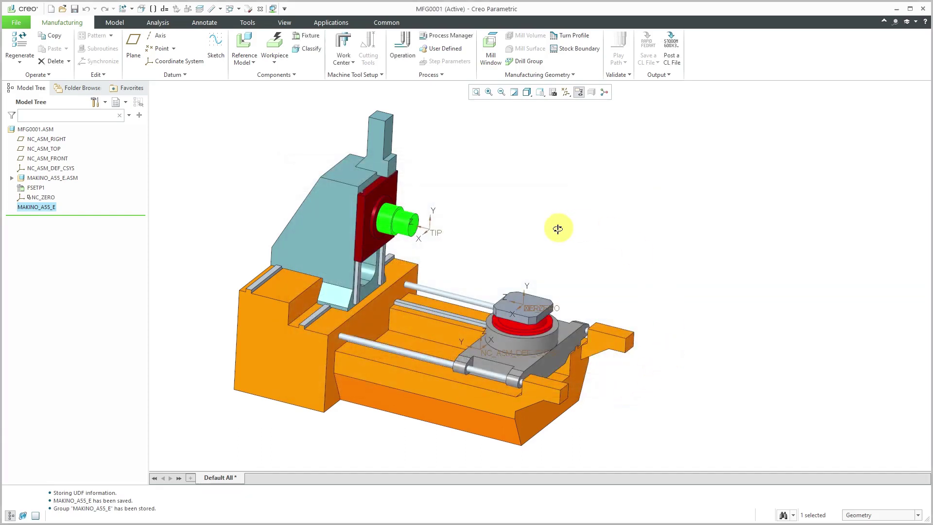
{"action": "middle_click_drag", "start_coordinate": [556, 225], "coordinate": [561, 232]}
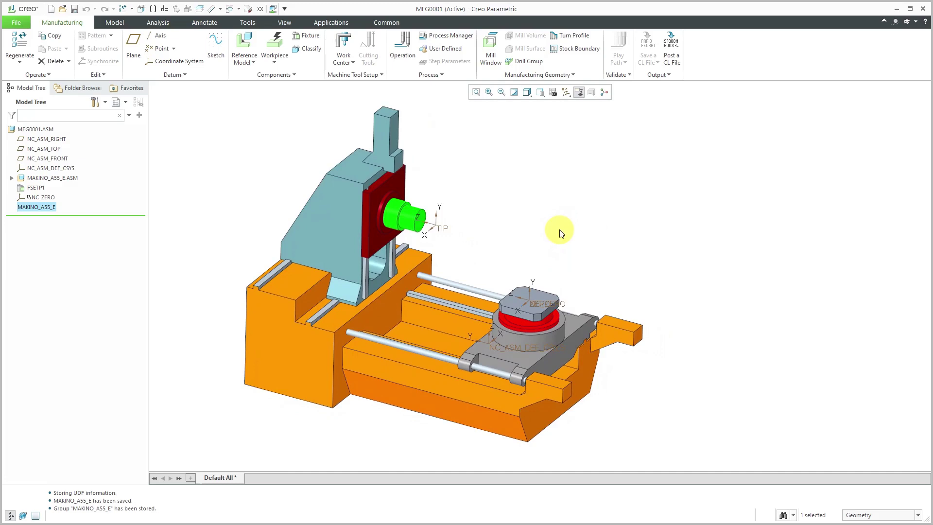